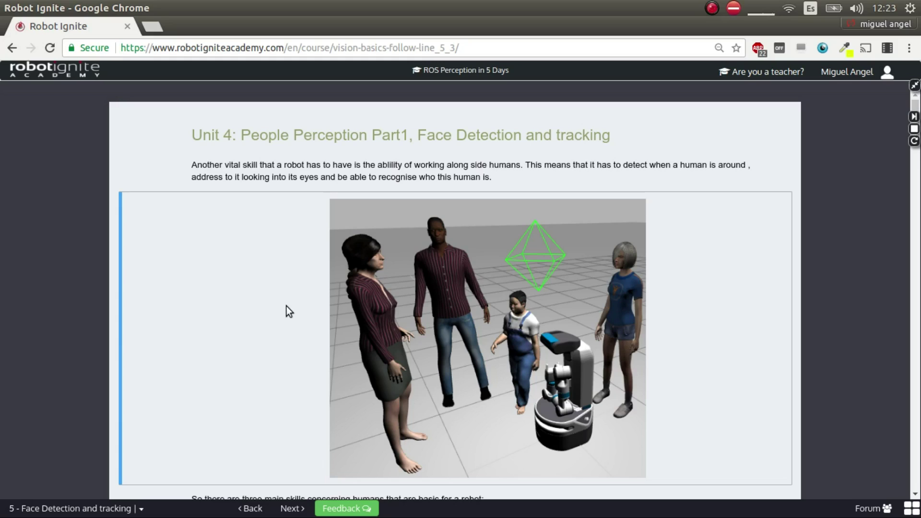
scroll(382, 286, down, 1)
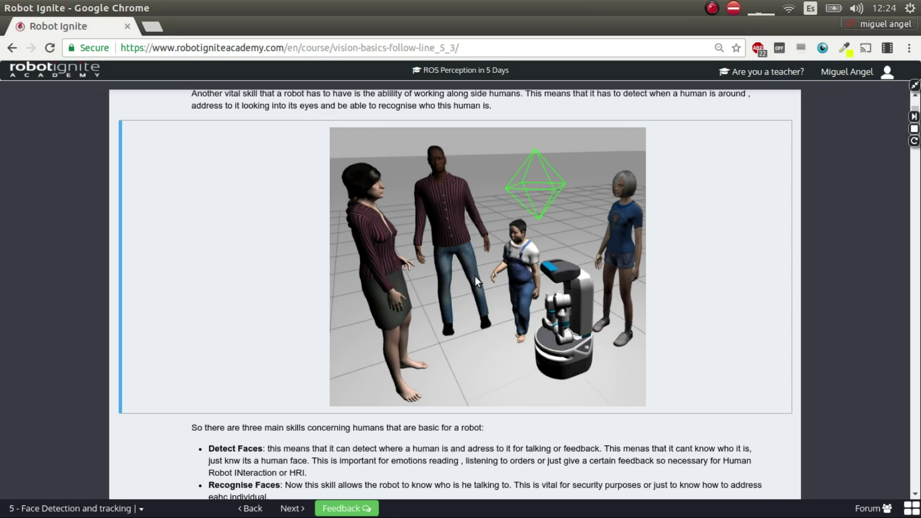
scroll(470, 282, up, 2)
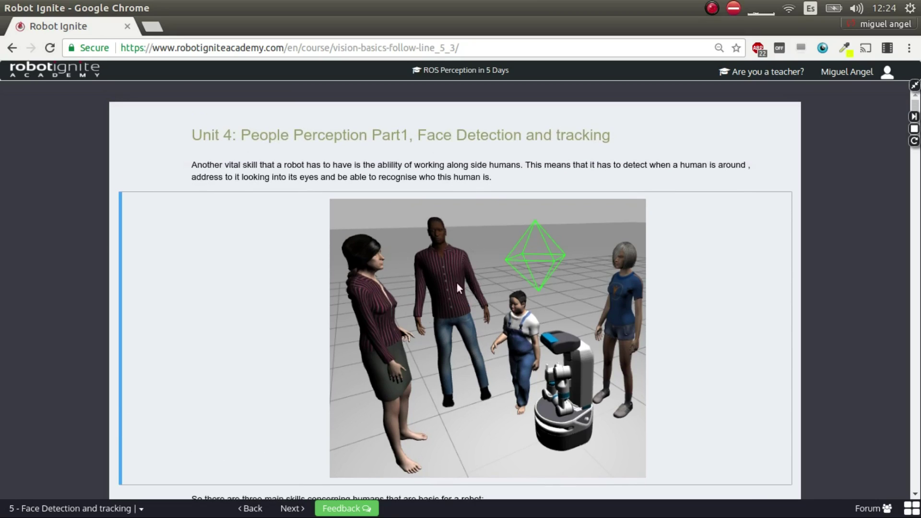
scroll(502, 314, down, 2)
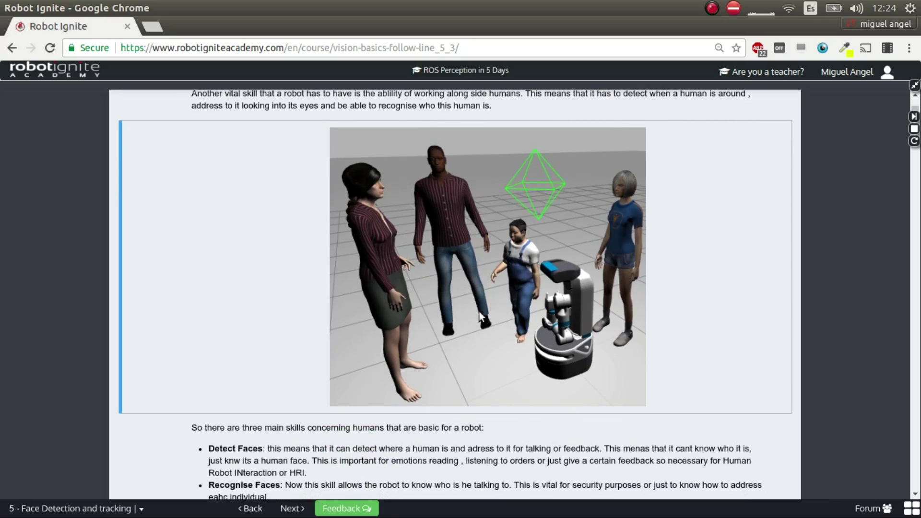
scroll(432, 317, down, 2)
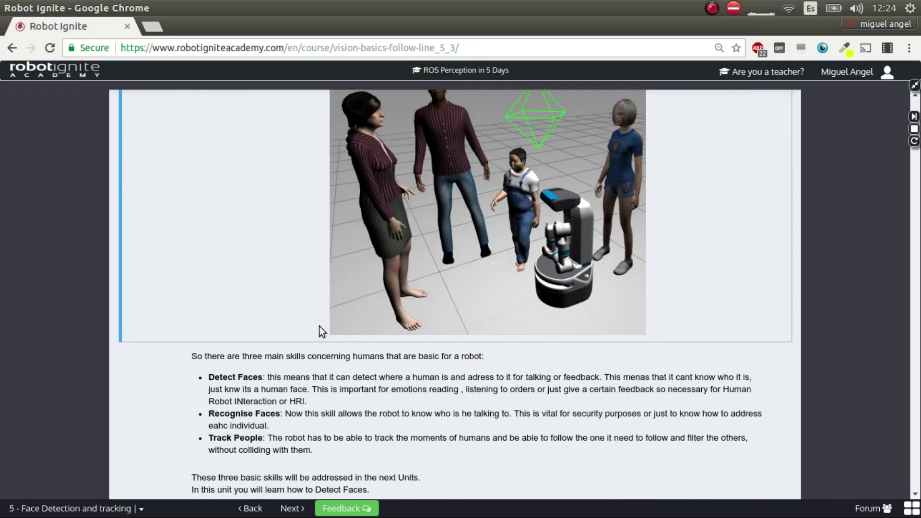
Step: Switch to the IDE workspace and orbit the Gazebo scene around the person and robot
click(914, 86)
mouse_move(779, 153)
mouse_down()
mouse_move(773, 182)
mouse_move(814, 204)
mouse_move(827, 199)
mouse_move(796, 190)
mouse_move(828, 201)
mouse_move(793, 206)
mouse_move(854, 147)
mouse_up()
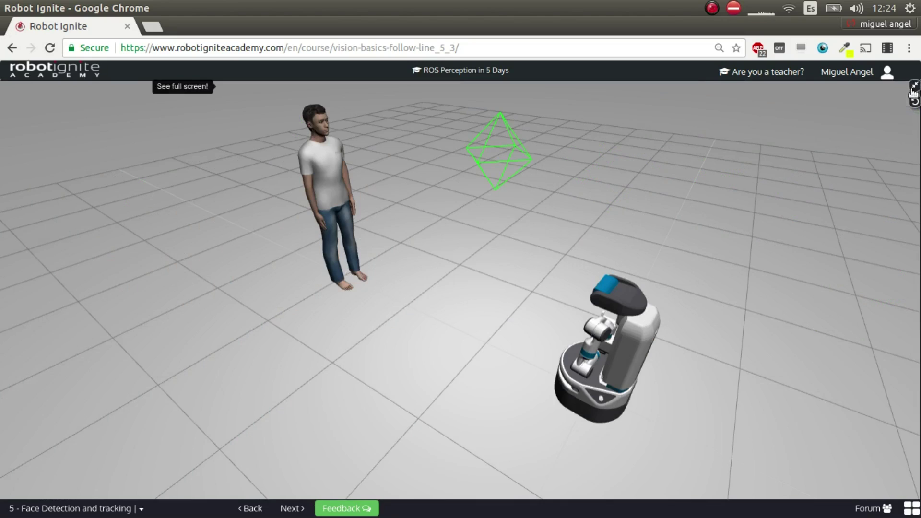
Step: Maximize the simulation, orbit the camera down to the horizon, then restore the multi-panel layout
click(914, 86)
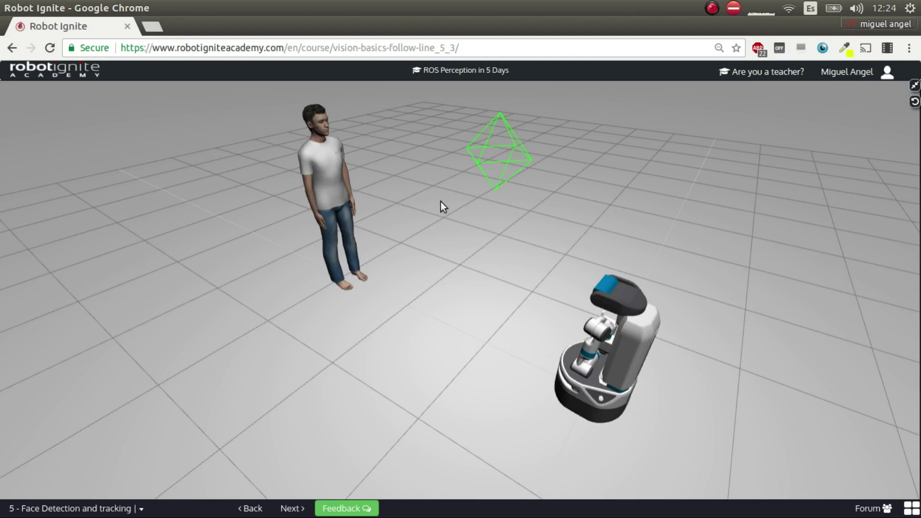
scroll(307, 120, up, 2)
scroll(319, 135, up, 2)
scroll(330, 179, up, 1)
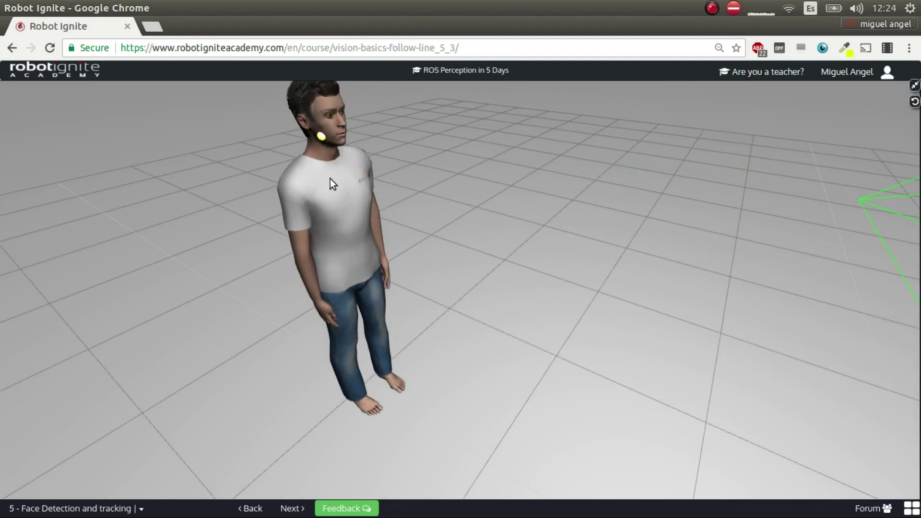
scroll(331, 179, down, 1)
scroll(330, 179, down, 2)
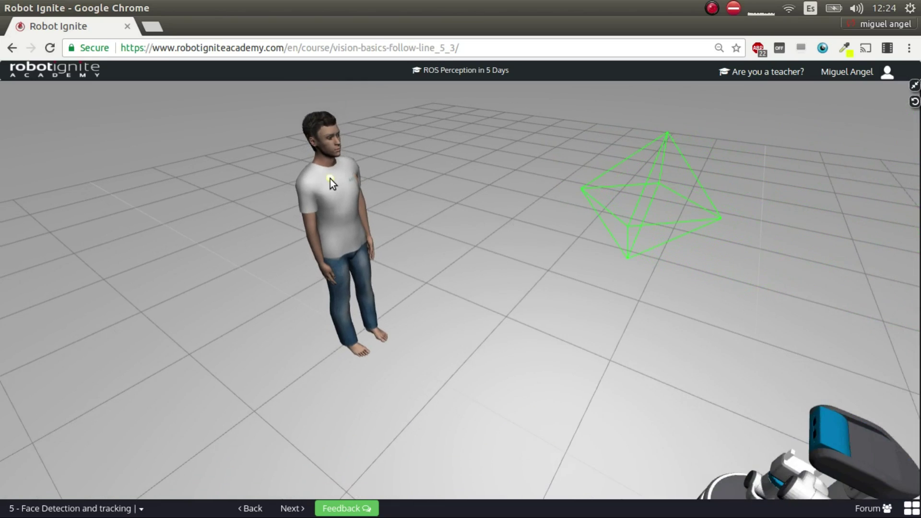
scroll(353, 215, down, 1)
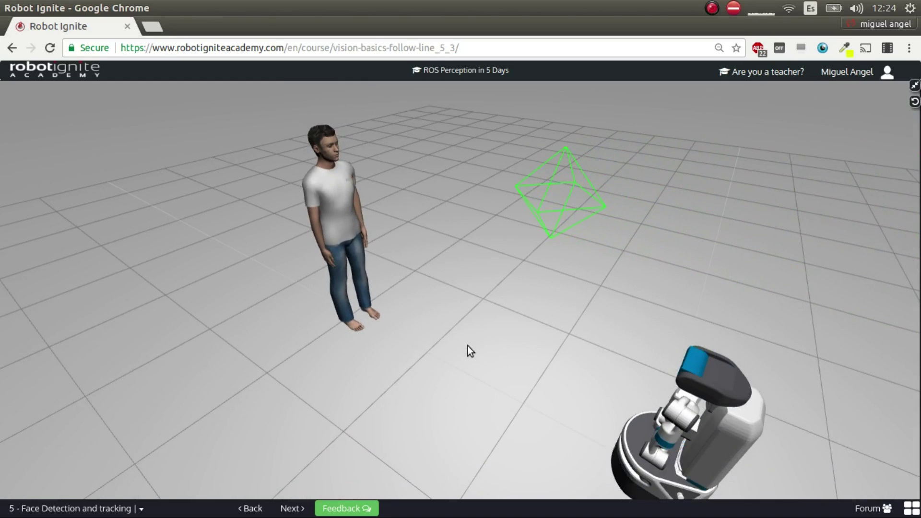
mouse_move(470, 348)
mouse_down()
mouse_move(531, 335)
mouse_move(410, 326)
mouse_move(479, 333)
mouse_up()
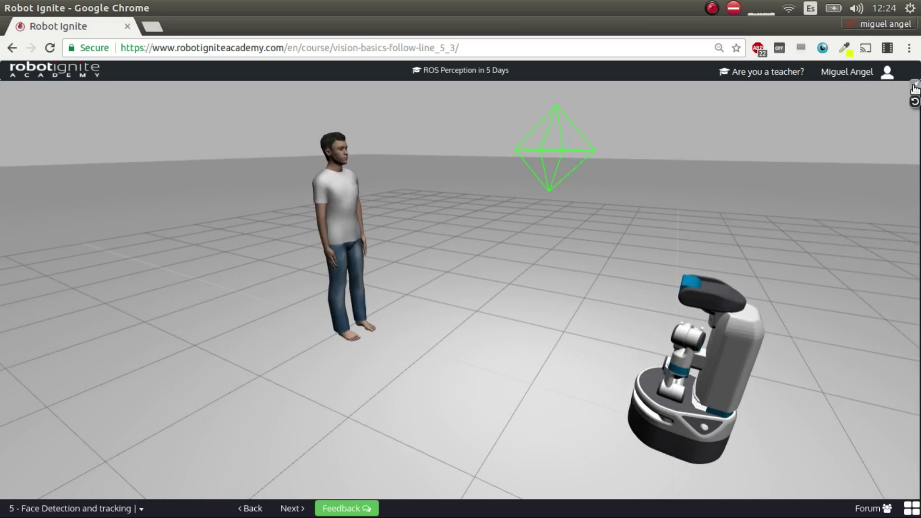
click(915, 87)
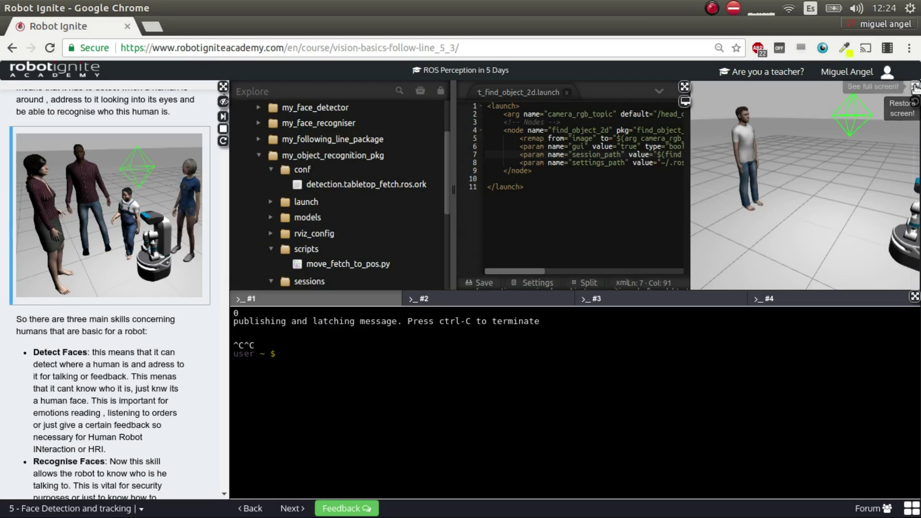
Step: Toggle the notes and then the simulation to full page, orbiting the scene lower
click(222, 87)
scroll(311, 258, up, 1)
scroll(312, 260, up, 2)
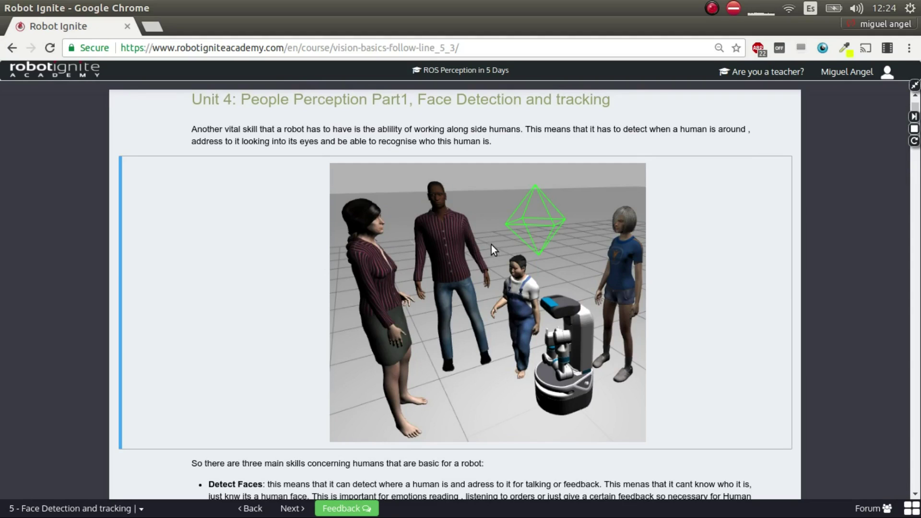
click(914, 85)
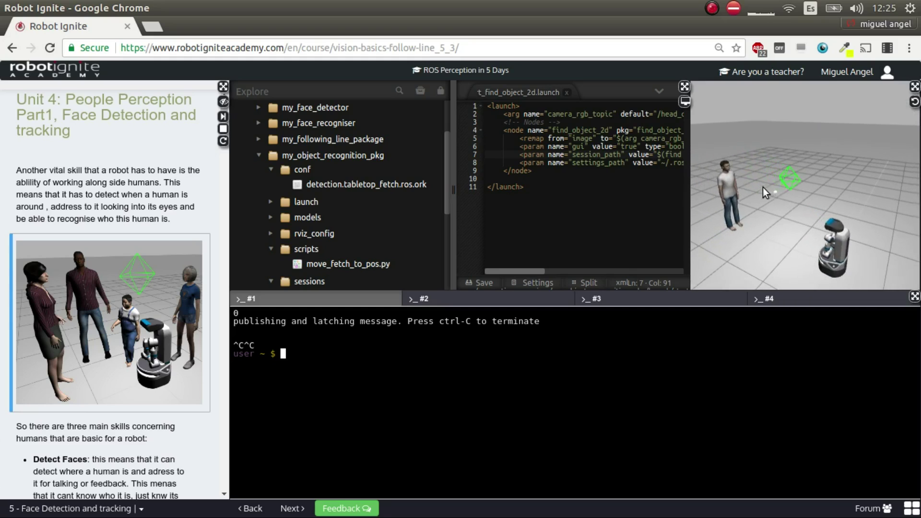
click(915, 86)
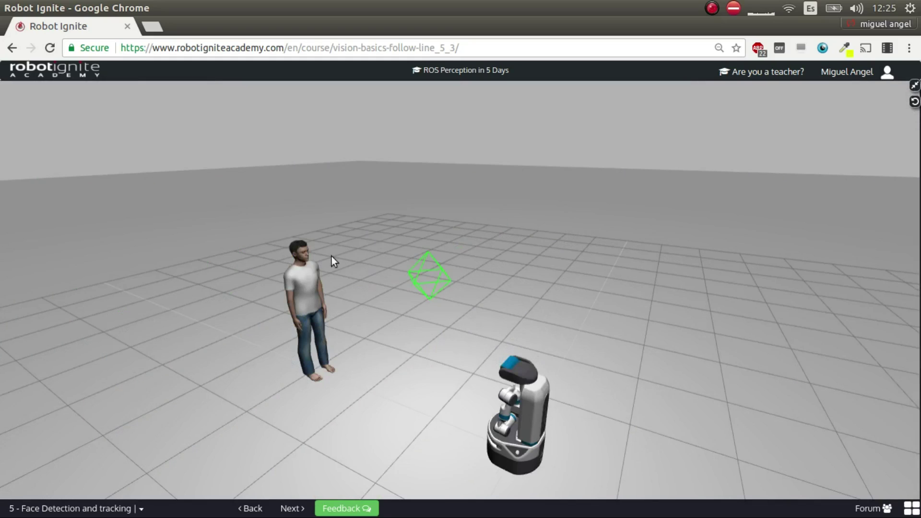
scroll(299, 255, up, 3)
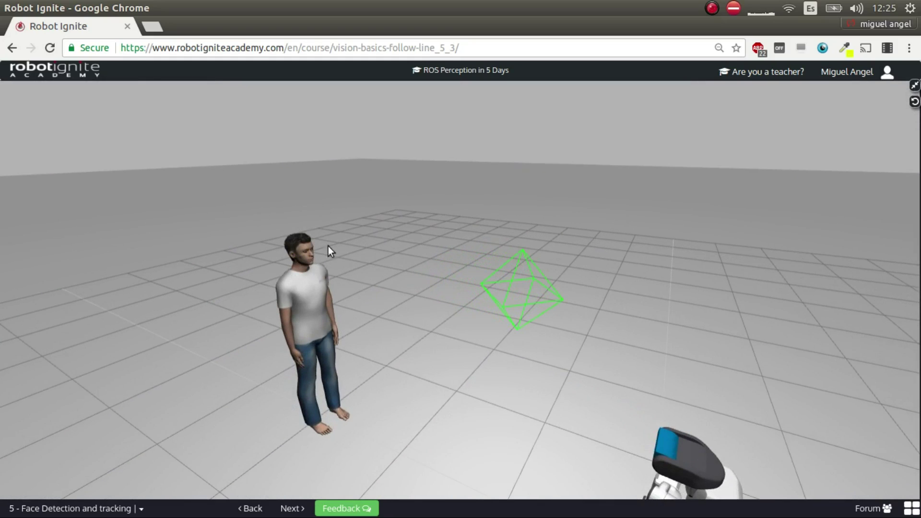
drag(319, 309, 276, 306)
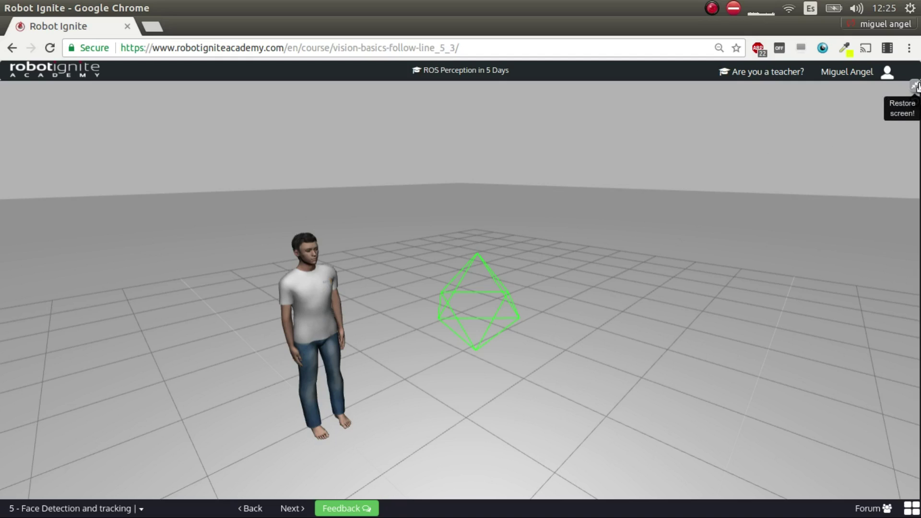
Step: Maximize the notes at Face Detector in ROS and open the face_detector package in a new tab
click(914, 102)
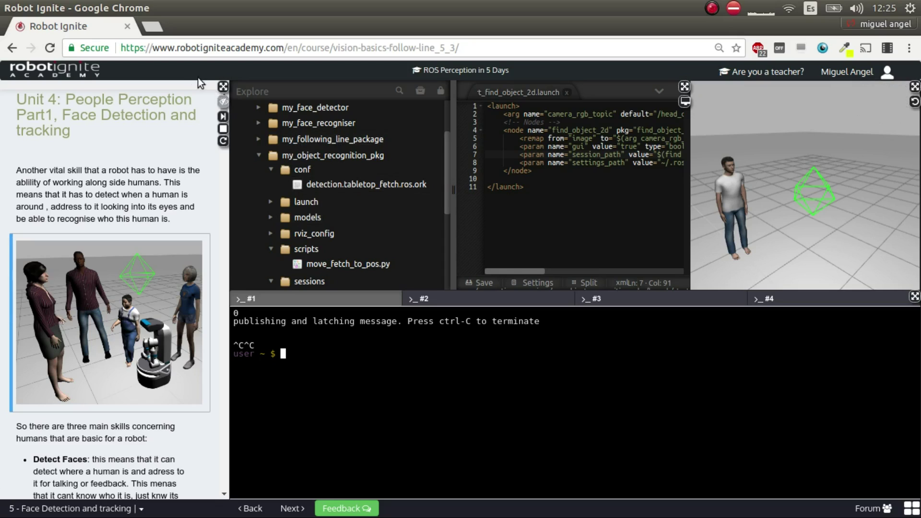
click(223, 88)
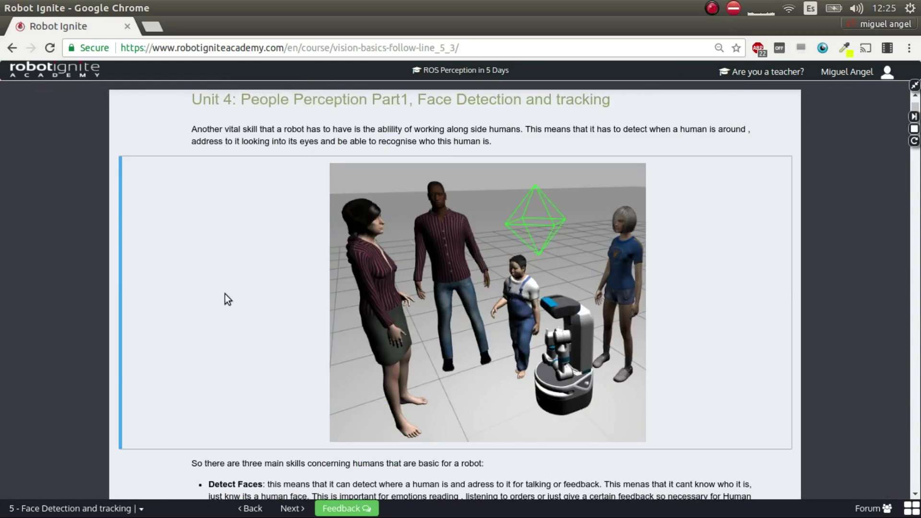
scroll(213, 291, down, 3)
scroll(213, 291, down, 1)
scroll(214, 291, down, 2)
scroll(213, 291, down, 1)
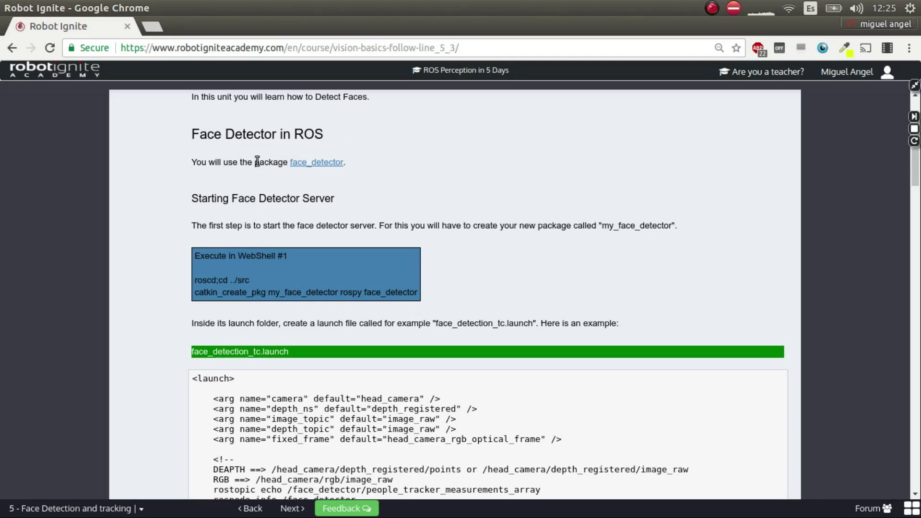
middle_click(322, 166)
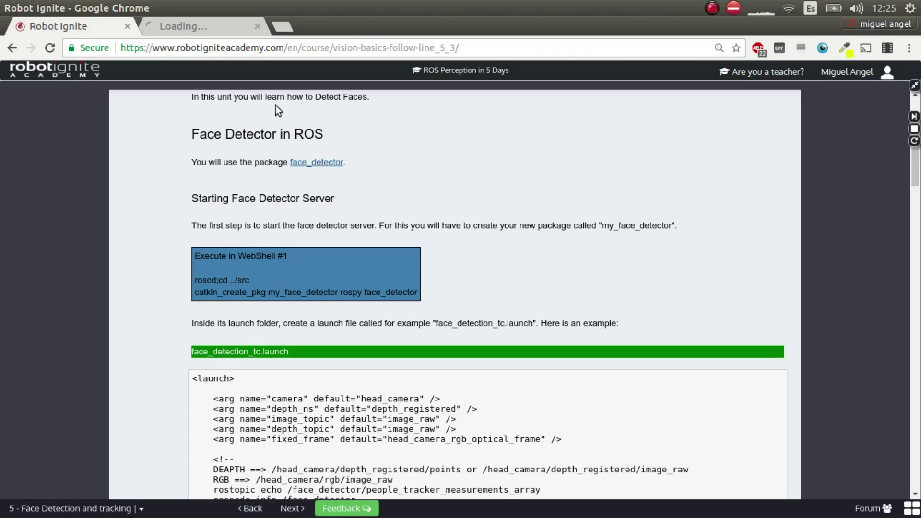
Step: Read the face_detector wiki page, view its Code API parameter docs in a new tab, then close that tab
click(197, 24)
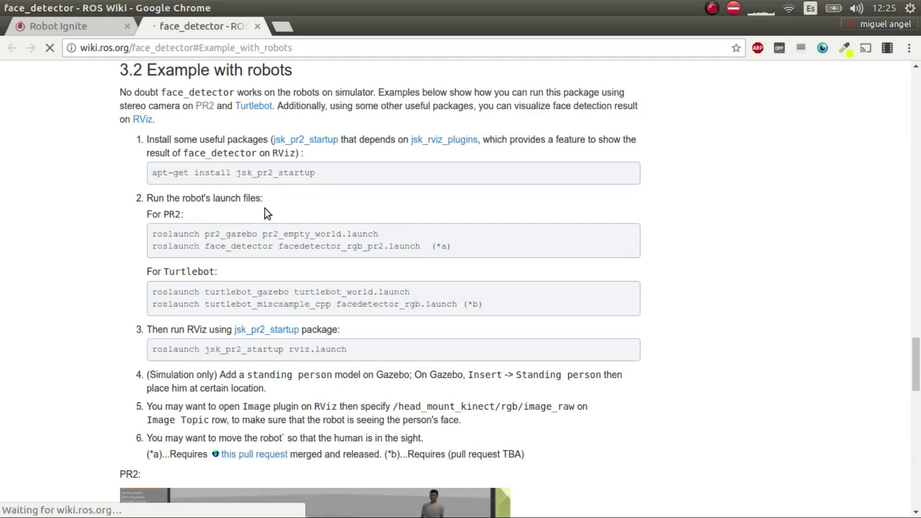
scroll(798, 372, up, 3)
scroll(884, 347, up, 4)
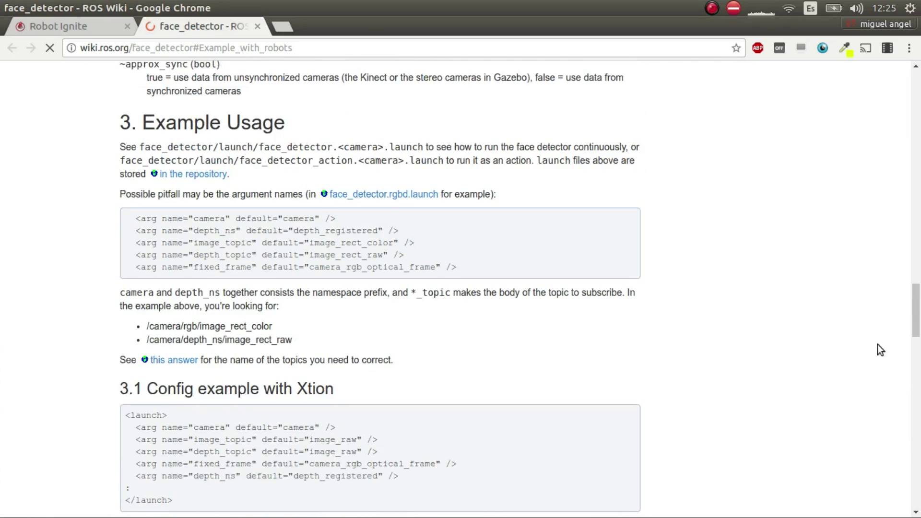
drag(913, 313, 915, 86)
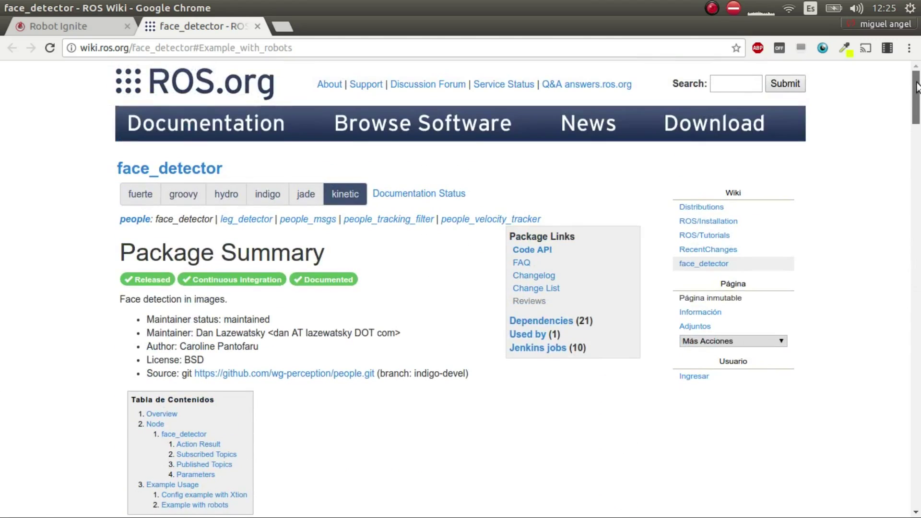
scroll(343, 382, down, 2)
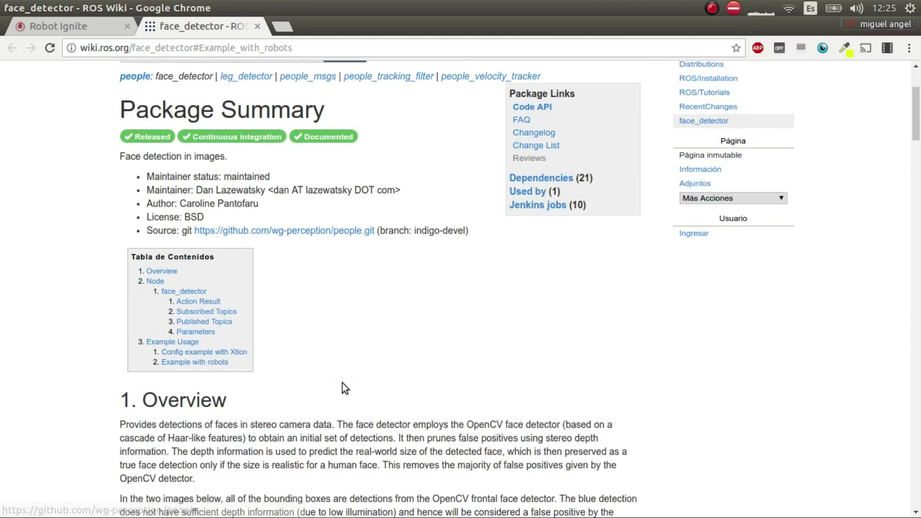
scroll(343, 383, down, 2)
scroll(343, 383, down, 1)
scroll(344, 383, down, 1)
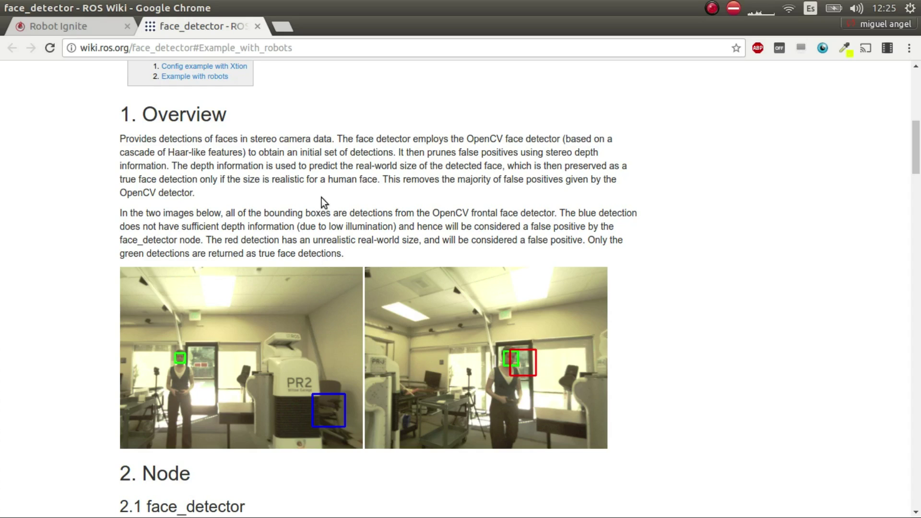
scroll(382, 297, down, 5)
scroll(380, 292, up, 3)
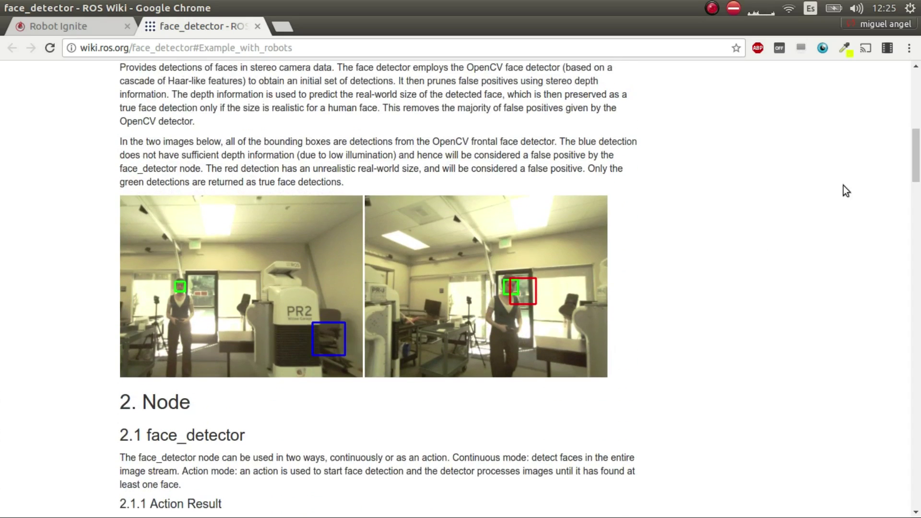
mouse_move(916, 144)
mouse_down()
mouse_move(917, 291)
mouse_move(916, 96)
mouse_up()
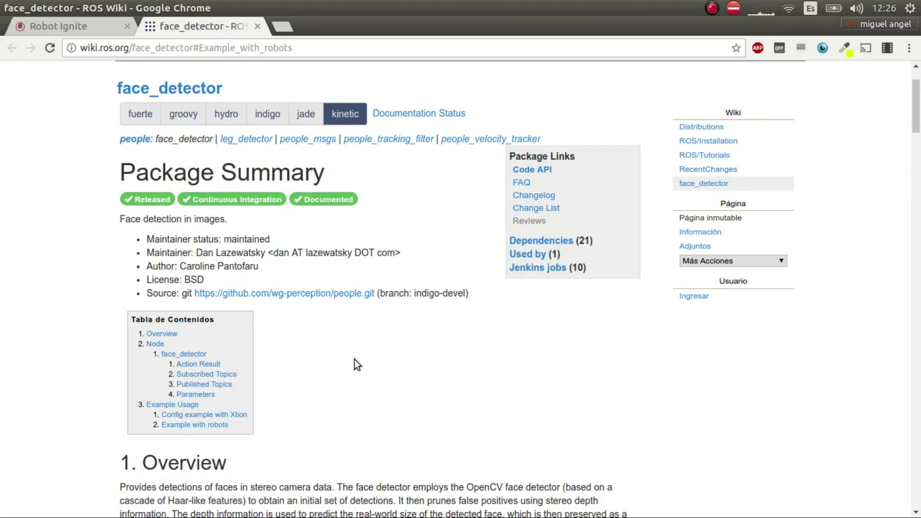
scroll(397, 364, down, 3)
scroll(438, 353, down, 4)
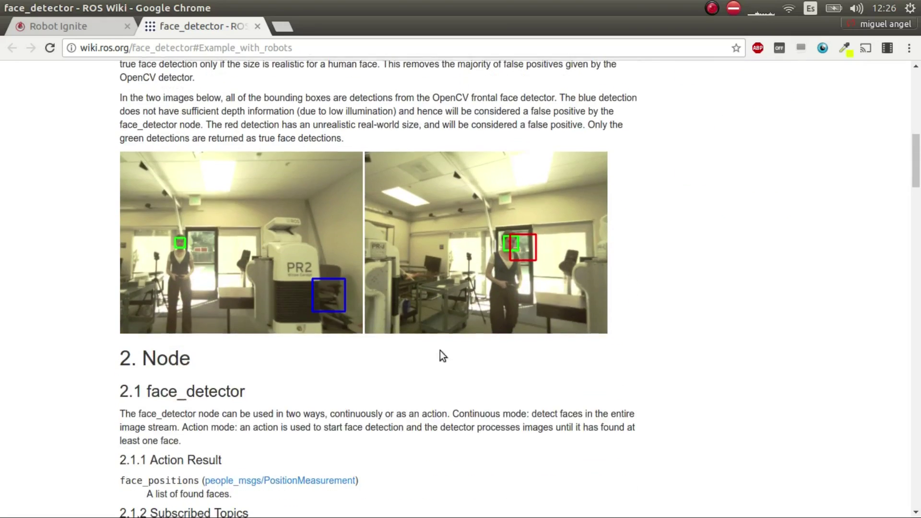
scroll(440, 333, down, 4)
scroll(436, 255, down, 2)
mouse_move(918, 187)
mouse_down()
mouse_move(916, 206)
mouse_move(919, 115)
mouse_up()
scroll(317, 324, up, 3)
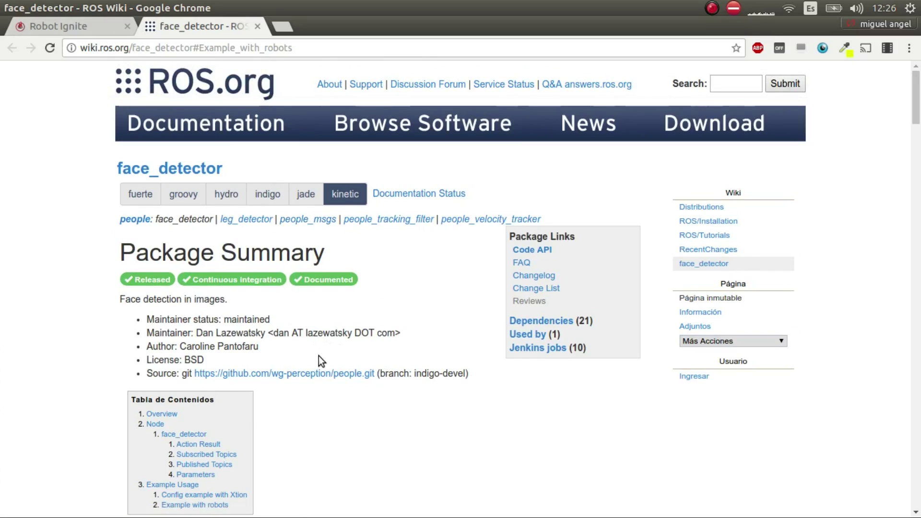
middle_click(532, 252)
click(333, 26)
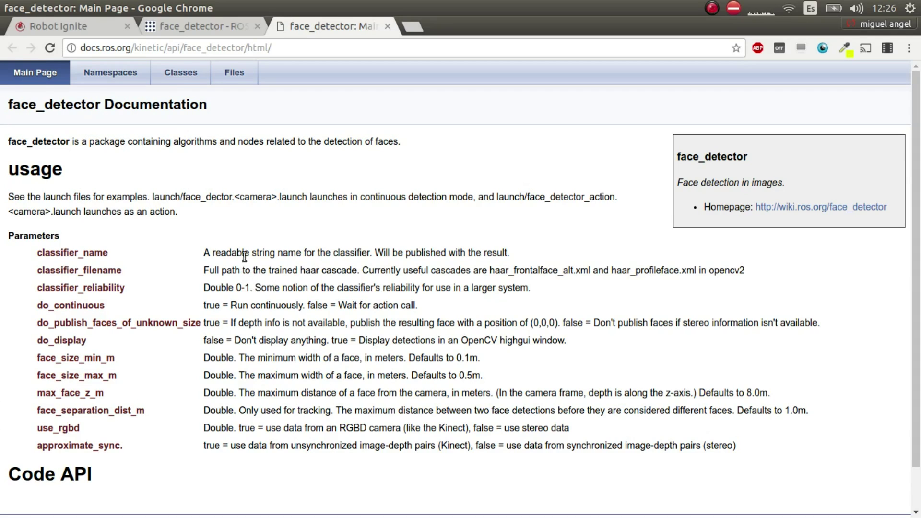
middle_click(296, 26)
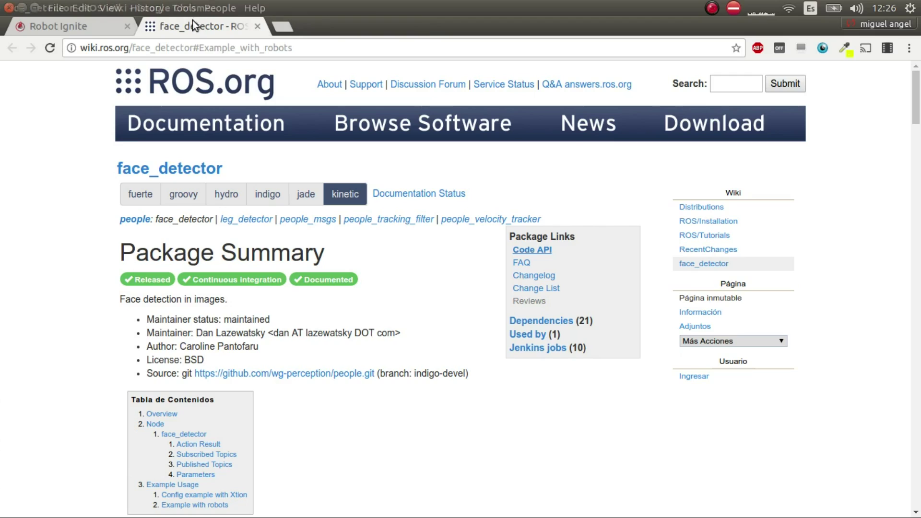
Step: Close the wiki tab, read the face_detection_tc.launch example, and restore the split workspace
middle_click(191, 27)
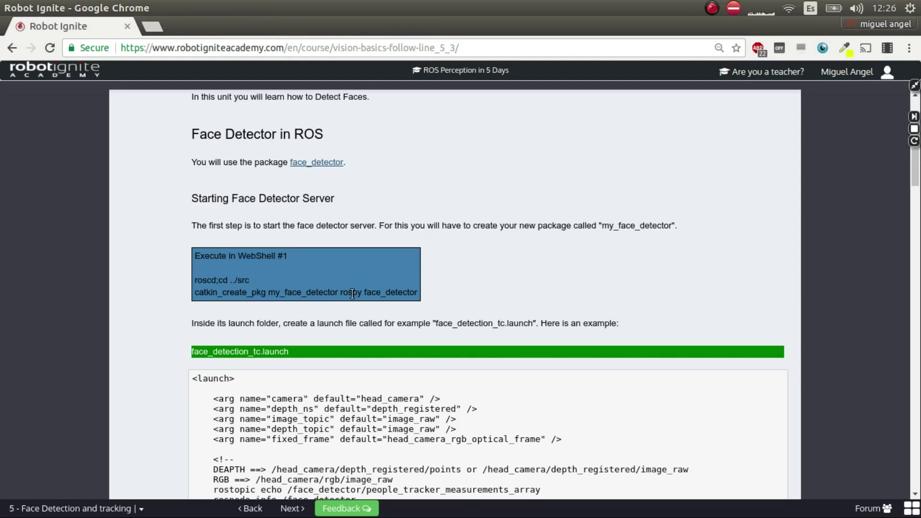
scroll(385, 294, down, 1)
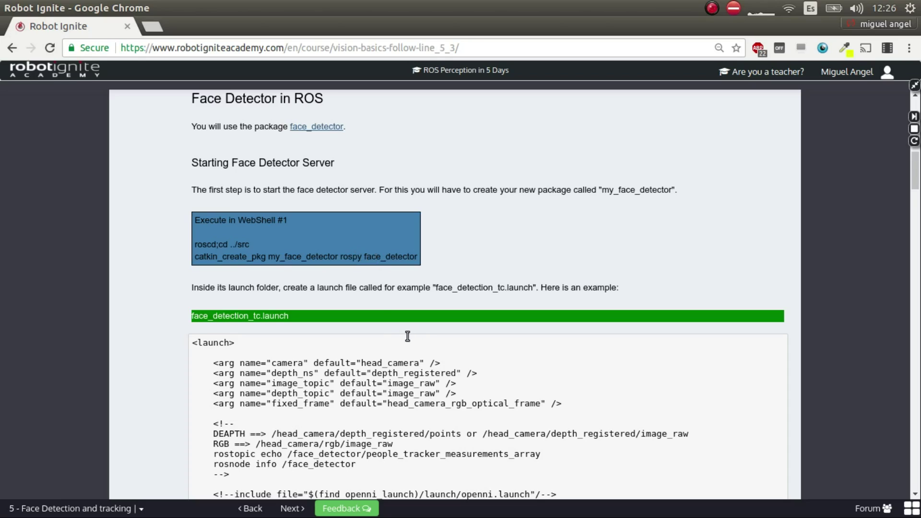
scroll(362, 345, down, 4)
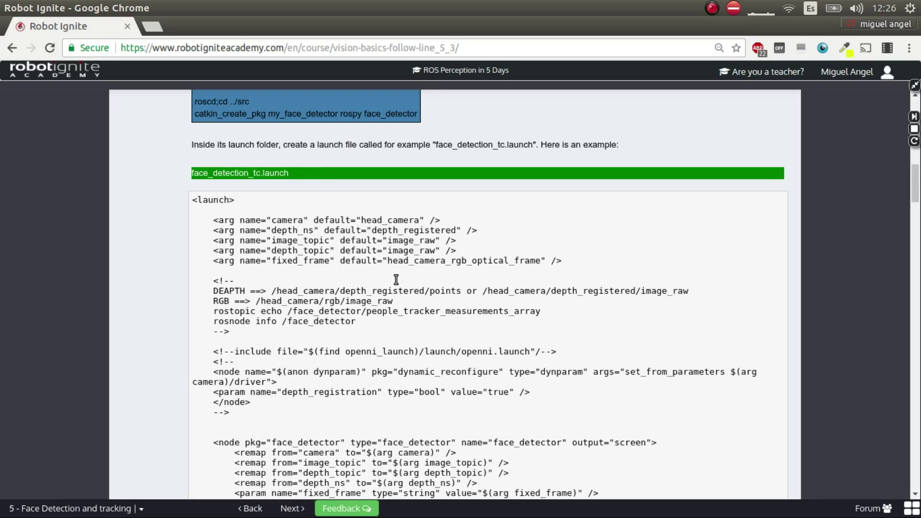
scroll(534, 279, down, 2)
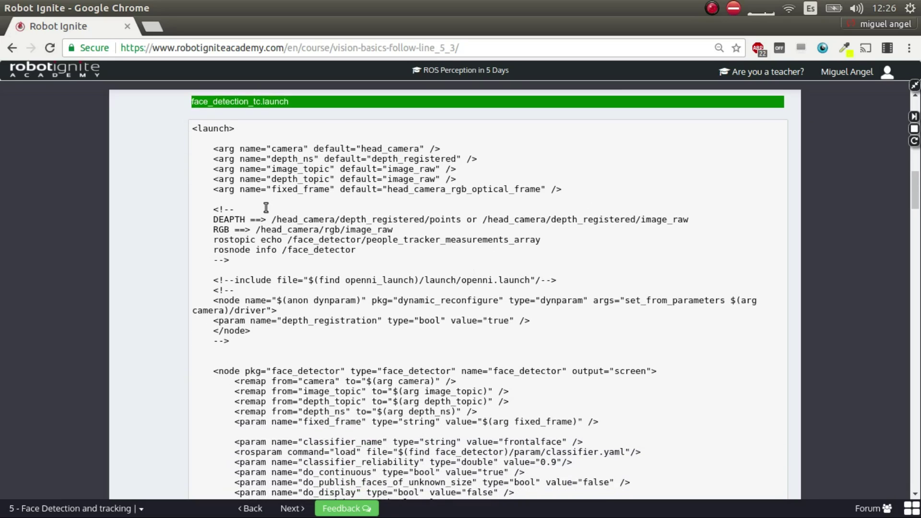
scroll(266, 207, down, 2)
scroll(282, 228, down, 1)
scroll(602, 224, up, 1)
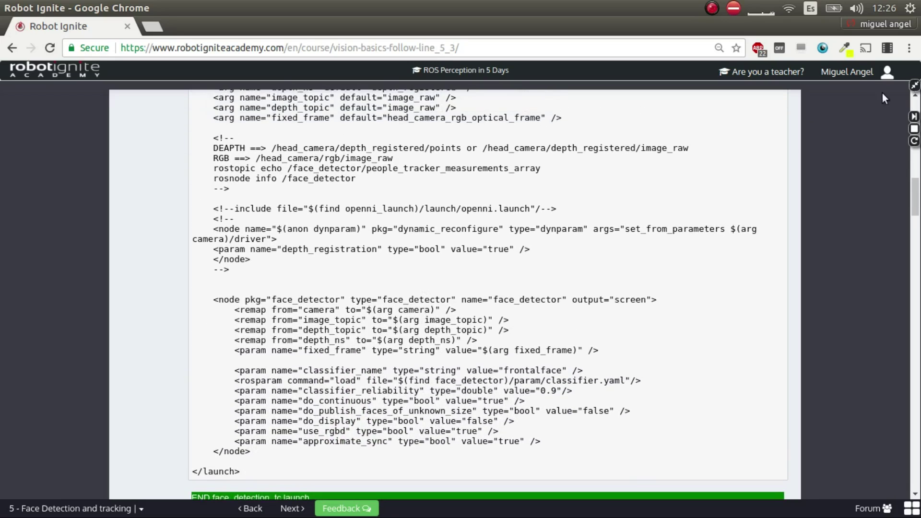
click(914, 85)
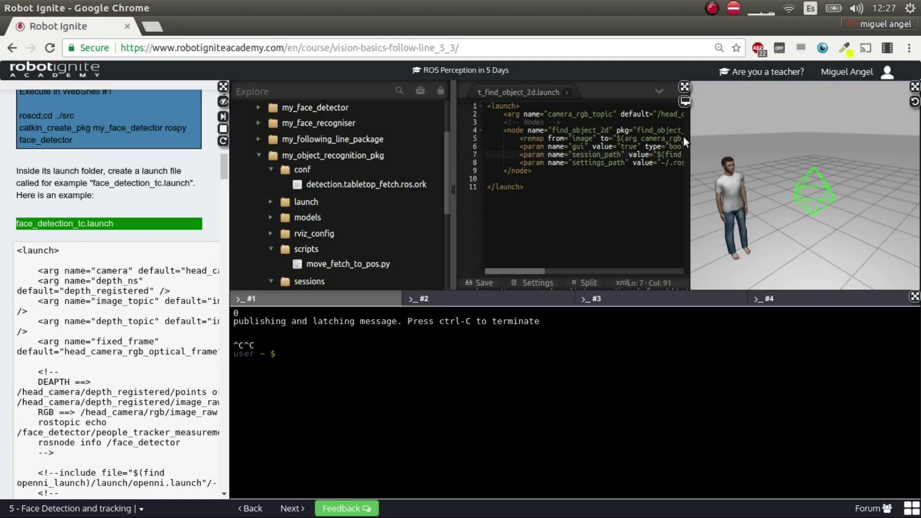
Step: Maximize the editor, expand my_face_detector/launch in the file tree, and close the old launch tabs
click(684, 86)
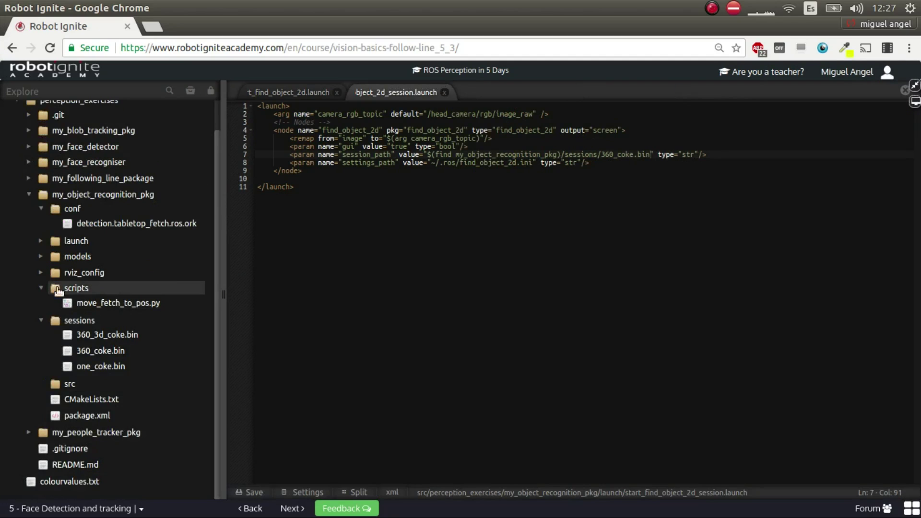
click(29, 194)
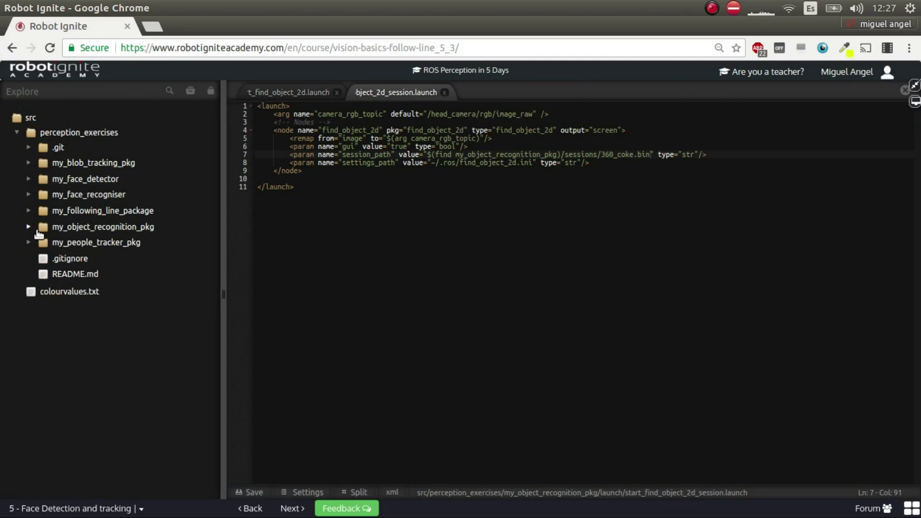
click(29, 180)
click(41, 194)
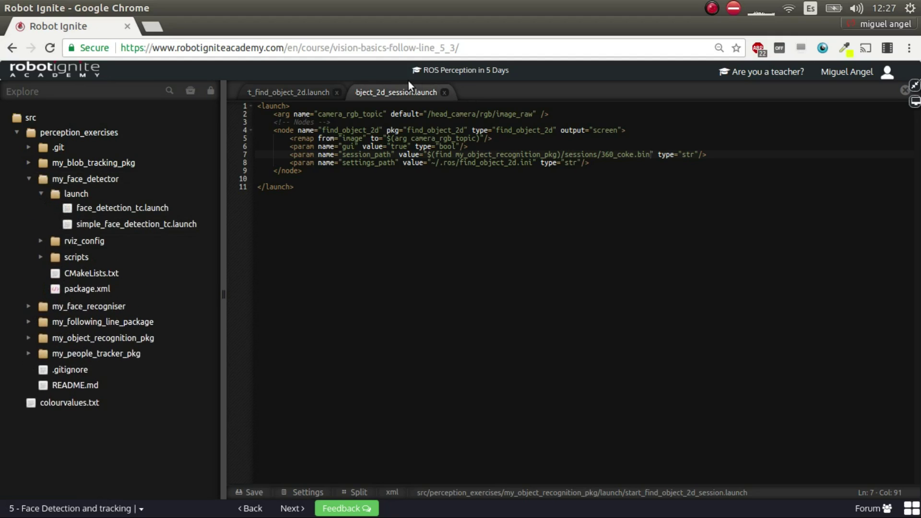
click(444, 92)
click(336, 92)
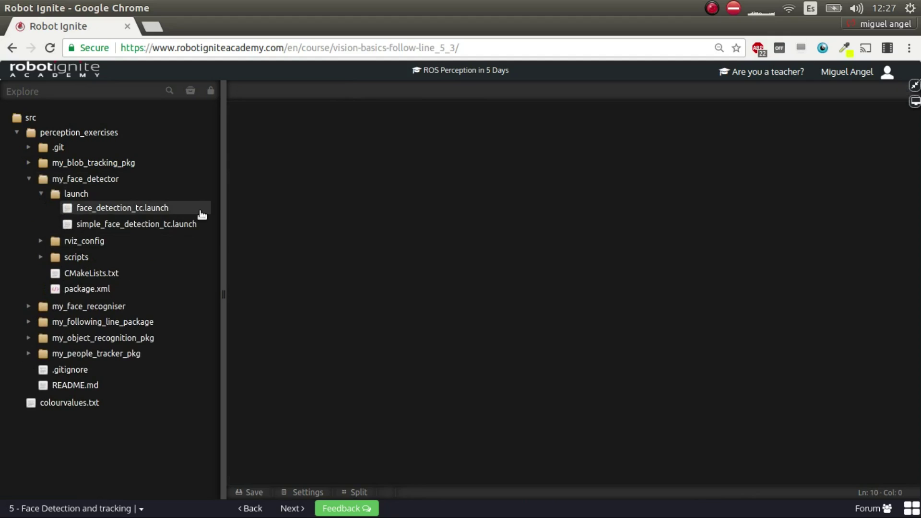
Step: Review face_detection_tc.launch's face_detector node, then open simple_face_detection_tc.launch and close face_detection_tc.launch
double_click(116, 209)
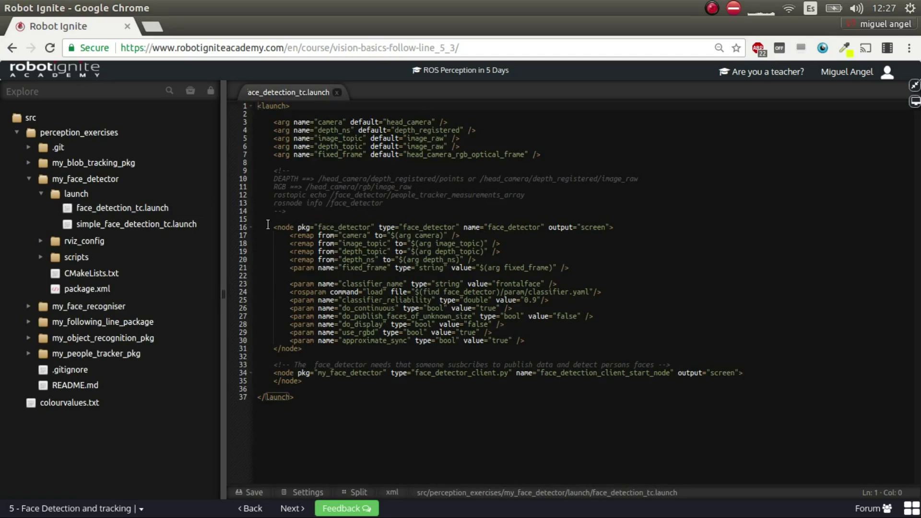
drag(273, 227, 310, 347)
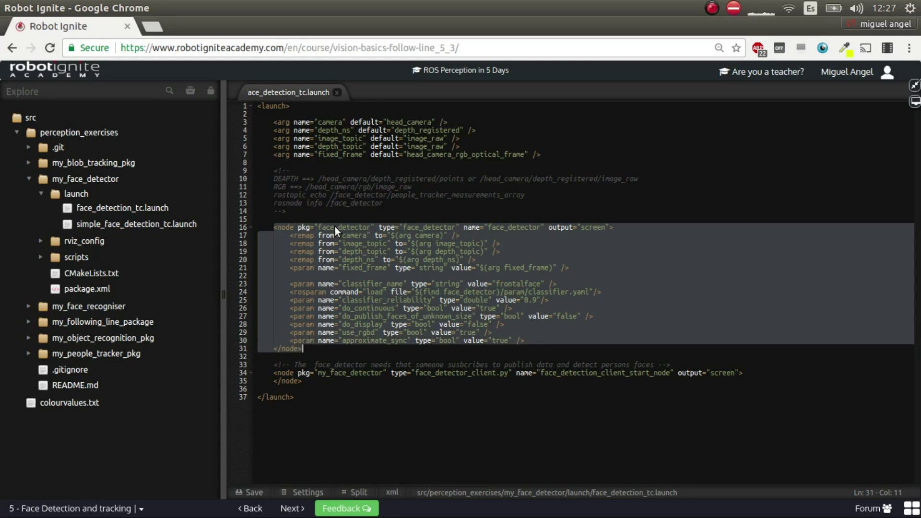
click(336, 227)
double_click(126, 225)
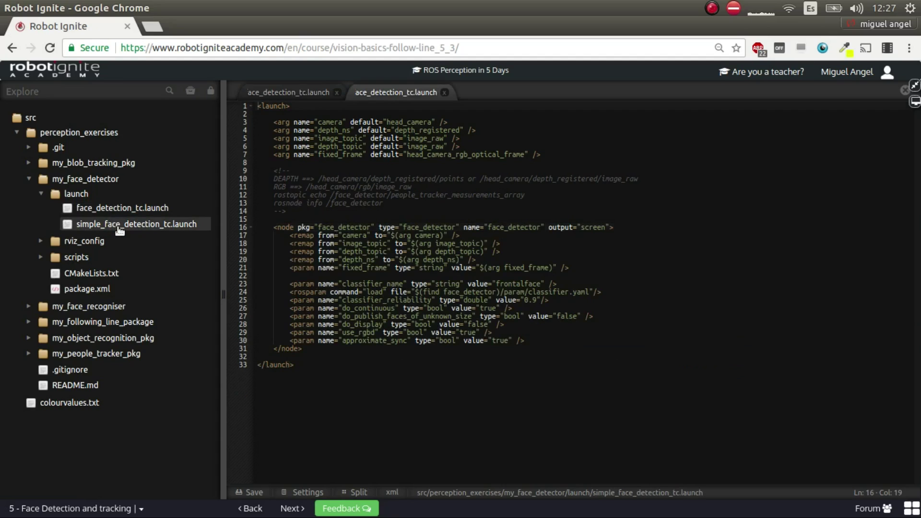
middle_click(317, 94)
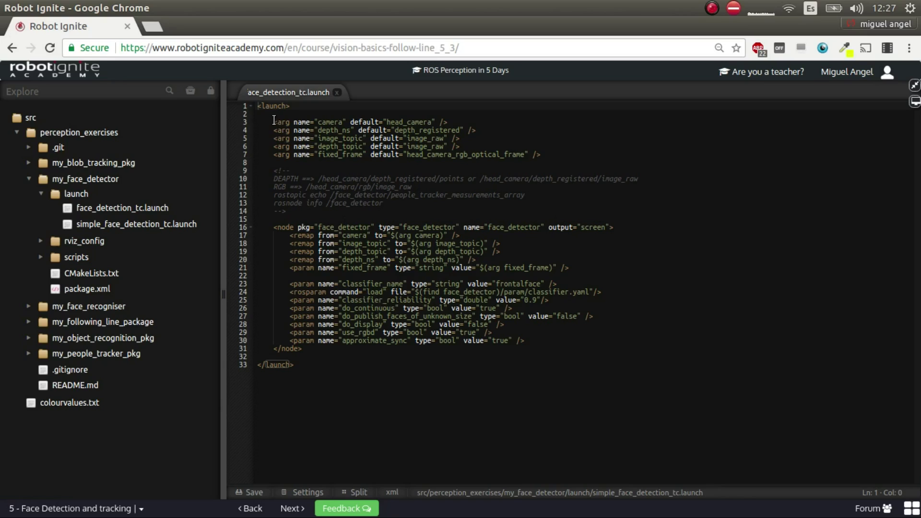
Step: Highlight the five argument lines and the head_camera default value in simple_face_detection_tc.launch
drag(273, 121, 547, 153)
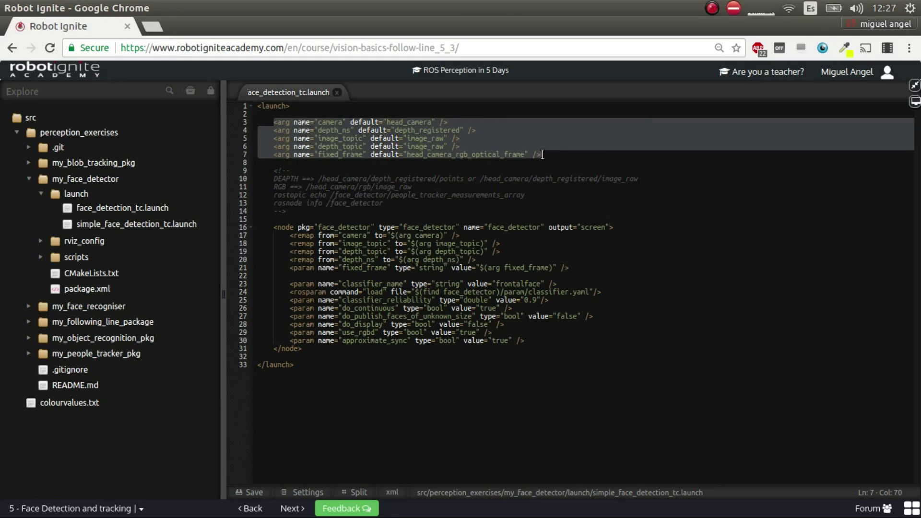
click(432, 147)
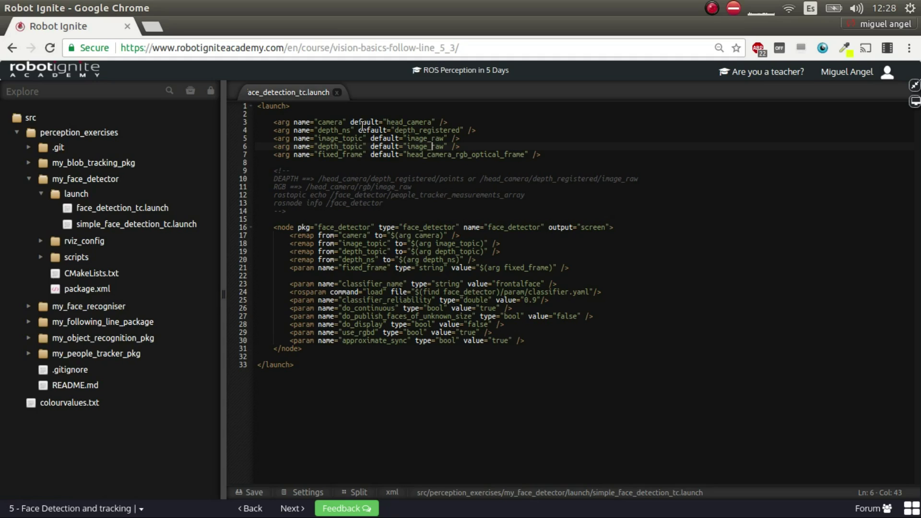
drag(387, 122, 432, 123)
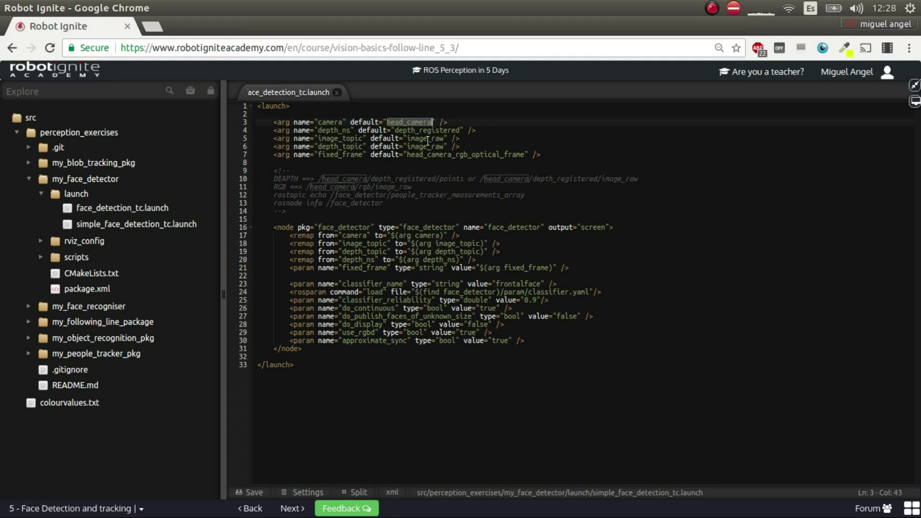
click(428, 142)
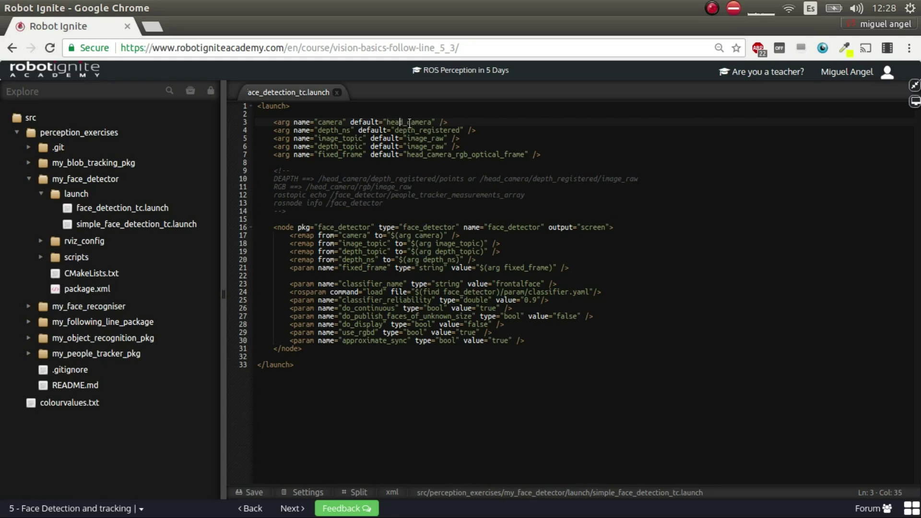
drag(400, 124, 419, 124)
click(333, 132)
Step: Restore the split view, run 'rostopic list | grep head_camera', and highlight rgb/image_raw
click(912, 86)
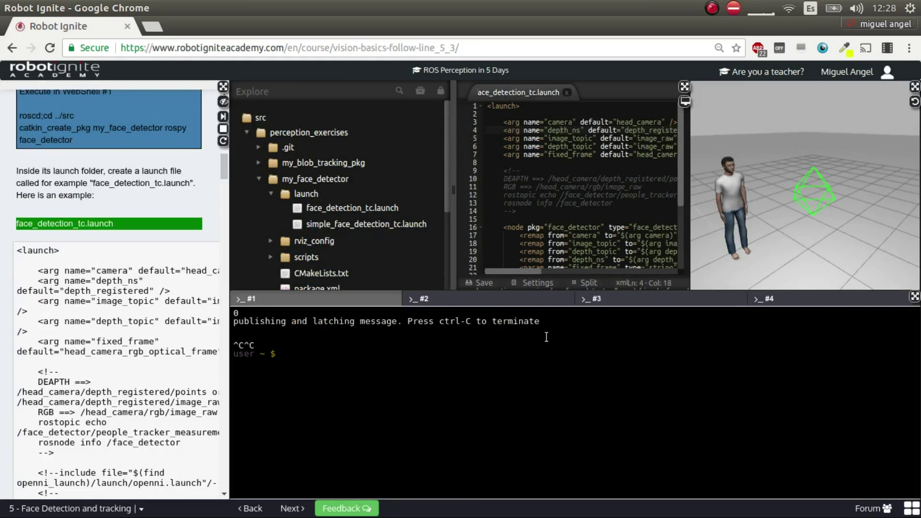
text(rostopic )
text(list | grep comera)
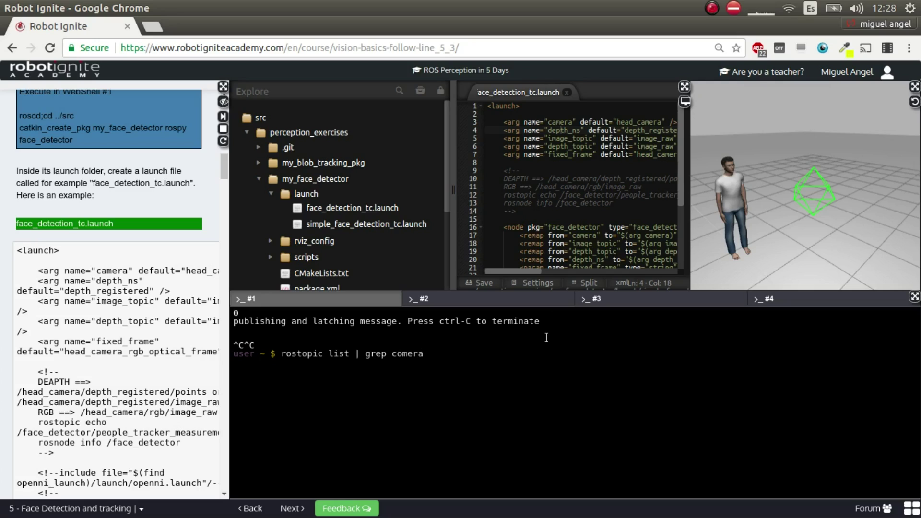
key(BackSpace)
key(BackSpace)
key(BackSpace)
key(BackSpace)
key(BackSpace)
key(BackSpace)
text(head_)
text(camera)
key(Return)
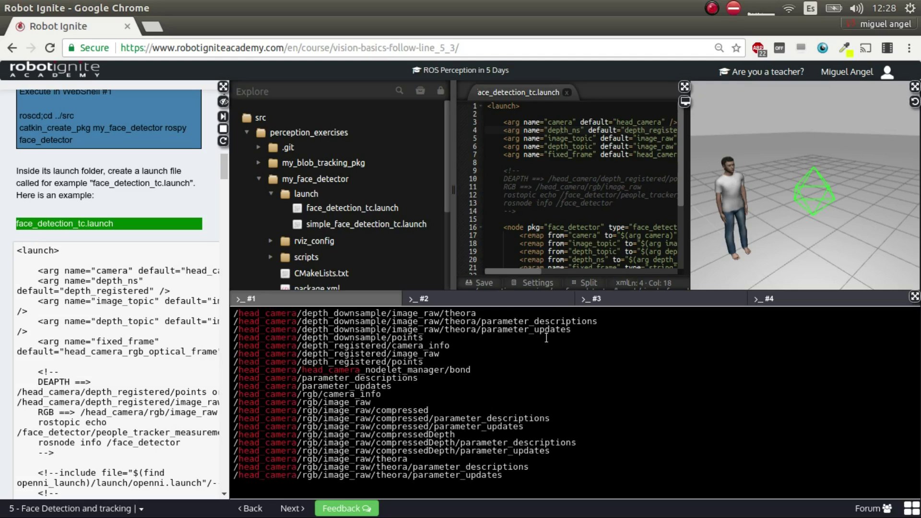
scroll(325, 422, up, 2)
scroll(324, 432, up, 3)
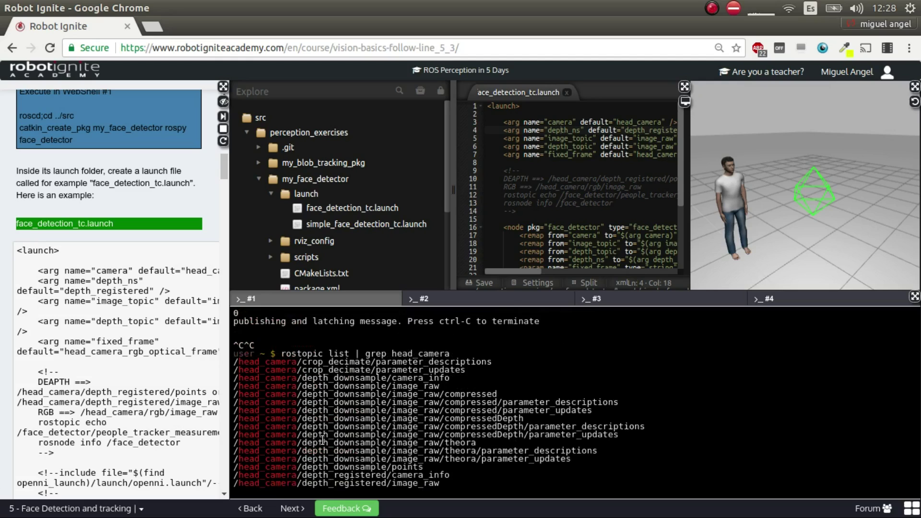
scroll(278, 365, down, 2)
scroll(278, 388, down, 3)
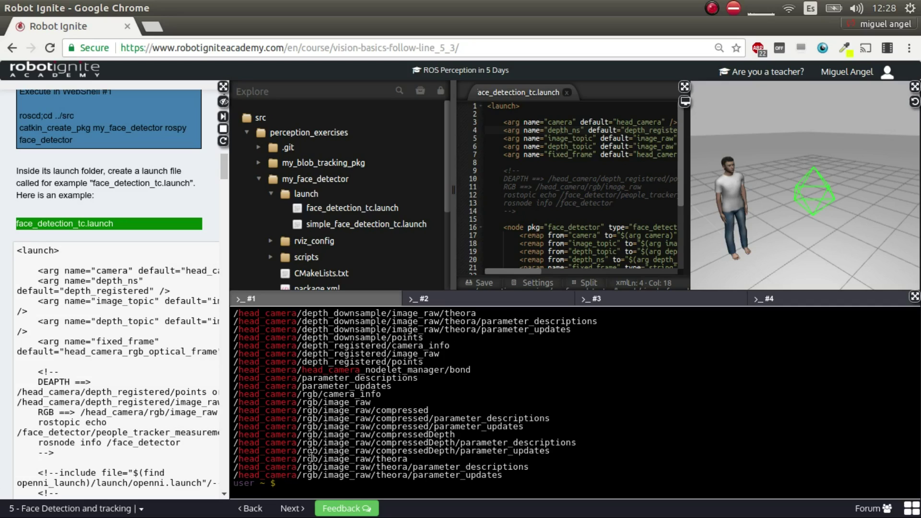
scroll(313, 457, up, 3)
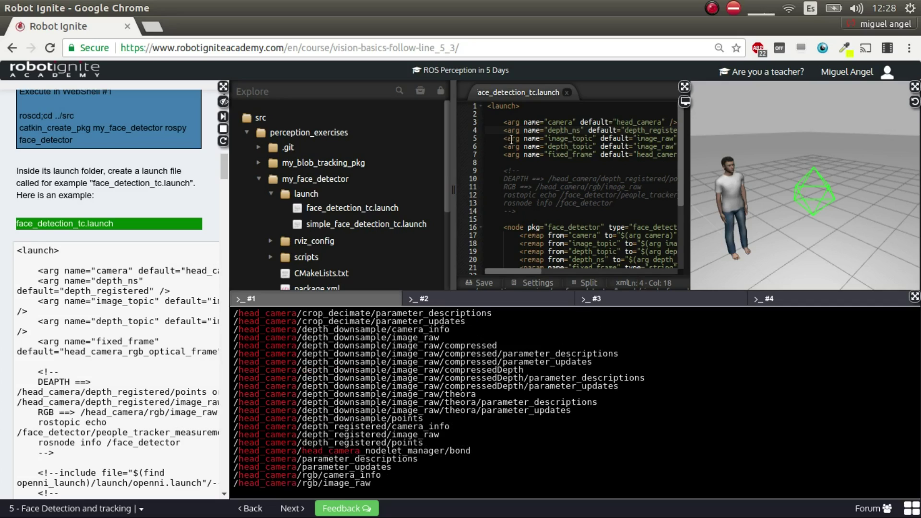
scroll(361, 399, down, 3)
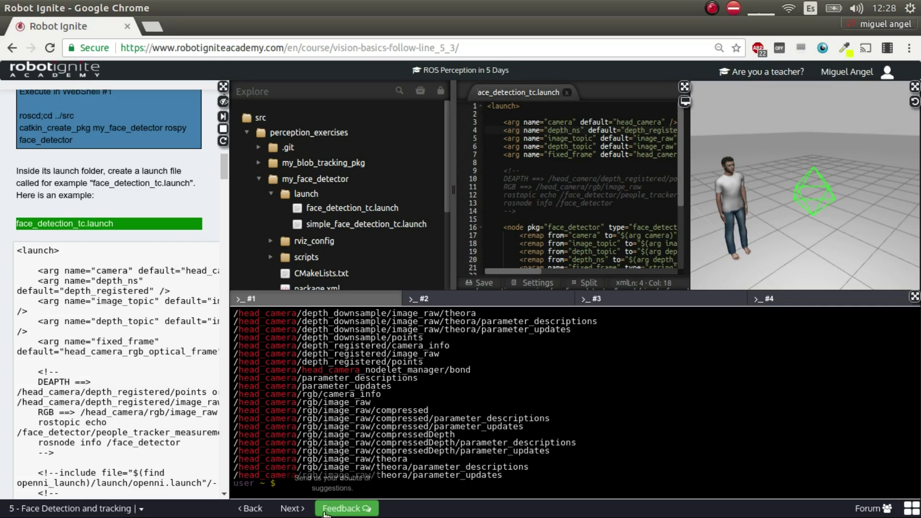
drag(322, 402, 370, 405)
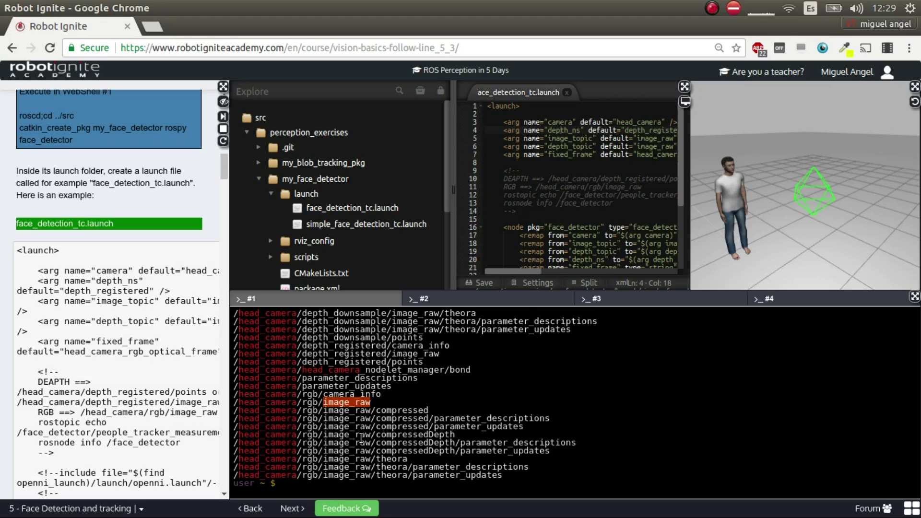
scroll(360, 437, up, 2)
scroll(354, 432, up, 2)
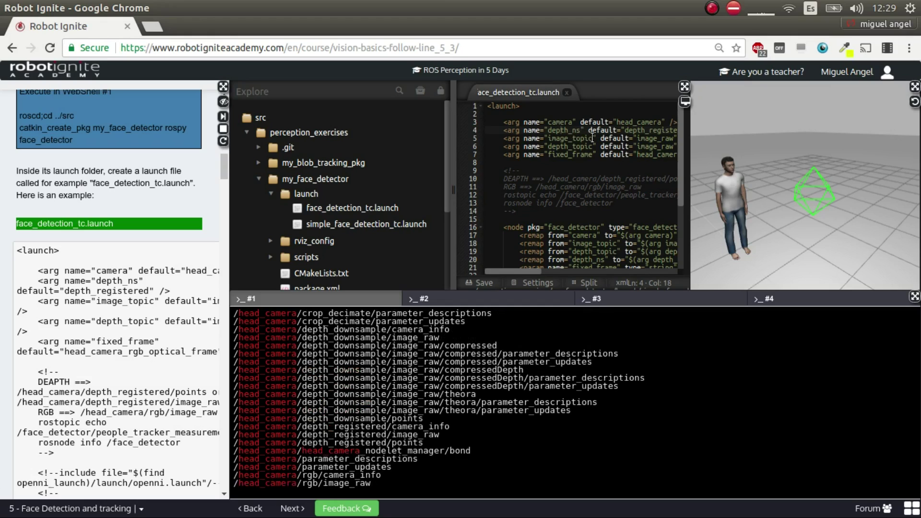
drag(525, 270, 542, 274)
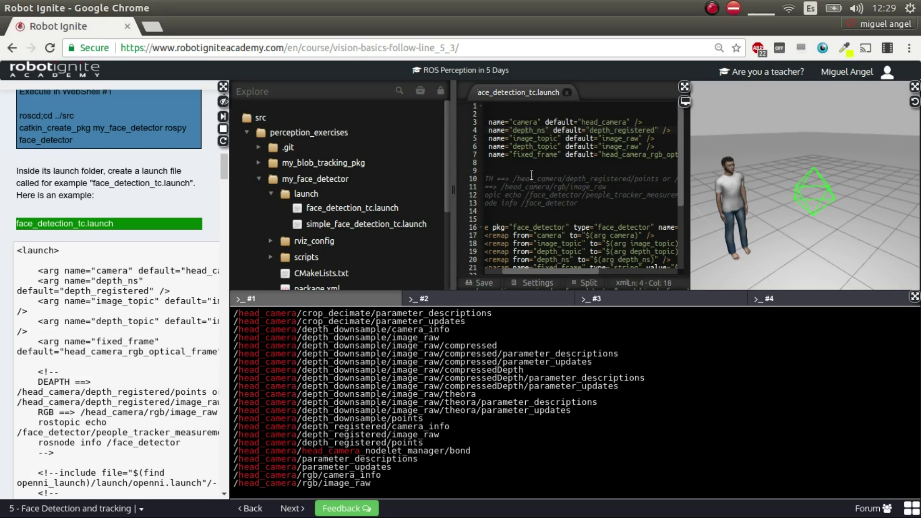
mouse_move(556, 271)
mouse_down()
mouse_move(583, 271)
mouse_move(535, 268)
mouse_up()
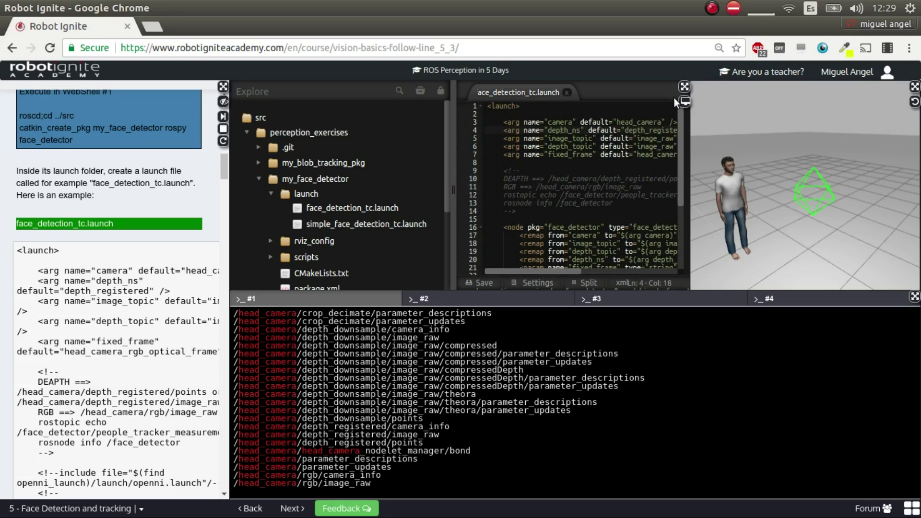
Step: Enlarge the editor to highlight the parameter block and frontalface classifier value, then restore the layout
click(684, 87)
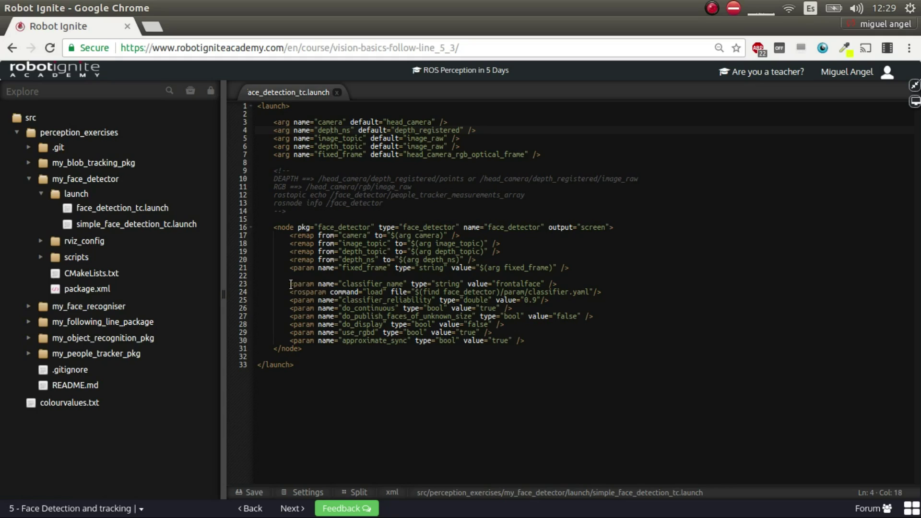
mouse_move(292, 284)
mouse_down()
mouse_move(408, 329)
mouse_move(526, 340)
mouse_up()
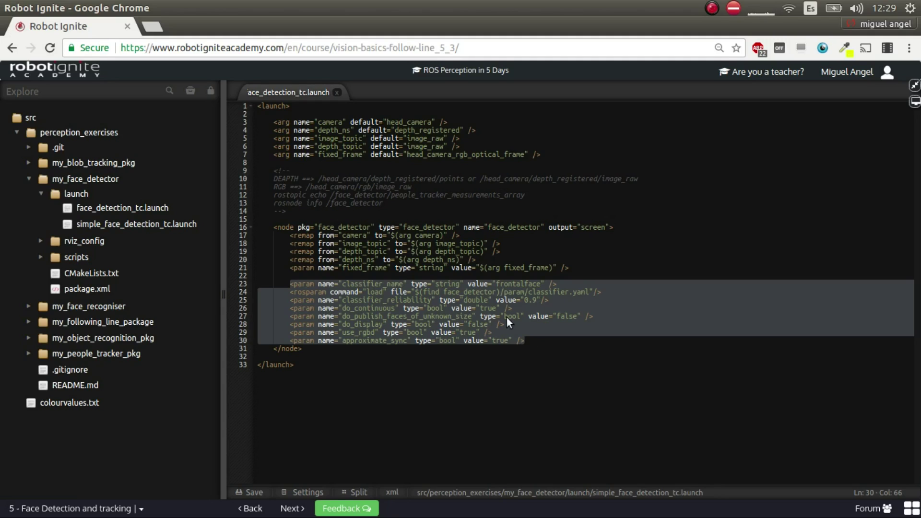
click(489, 301)
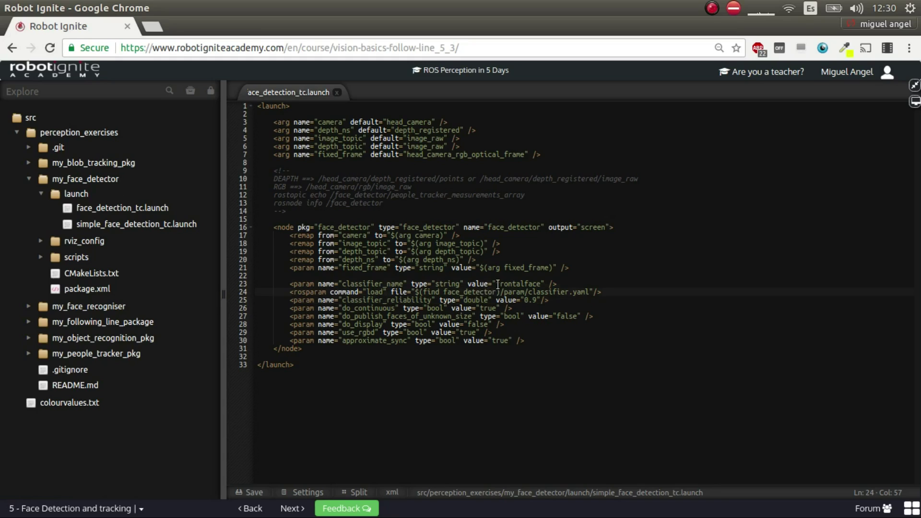
drag(496, 284, 539, 285)
click(914, 85)
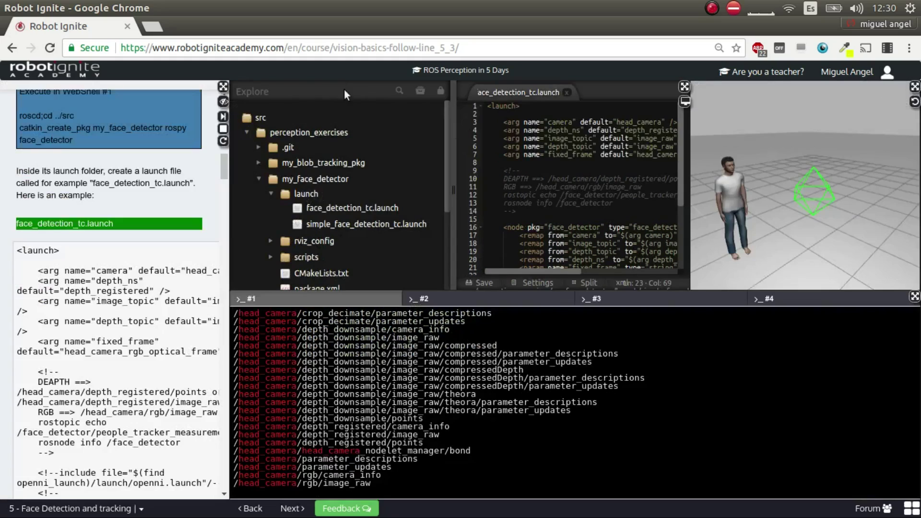
Step: Expand the notes to full width showing the launch file argument explanations and Exercise U4-1
click(224, 88)
scroll(245, 310, down, 3)
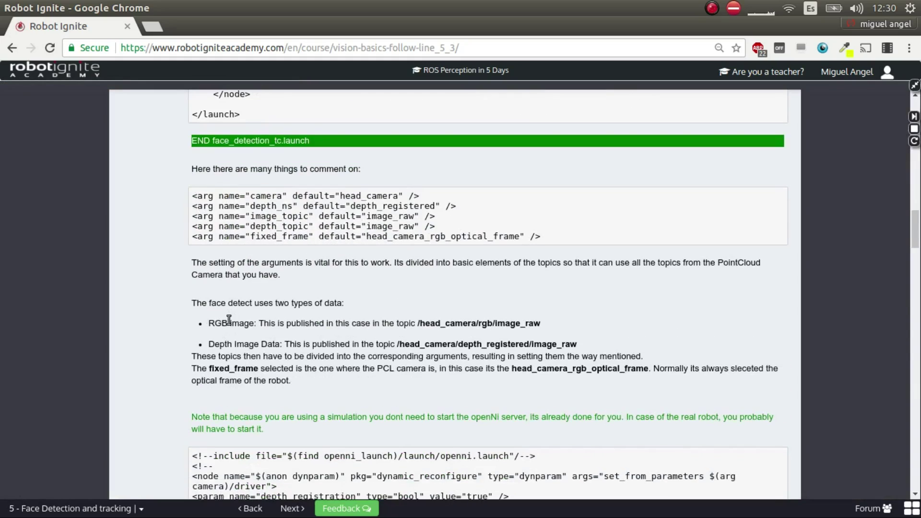
scroll(229, 320, down, 2)
scroll(230, 330, down, 5)
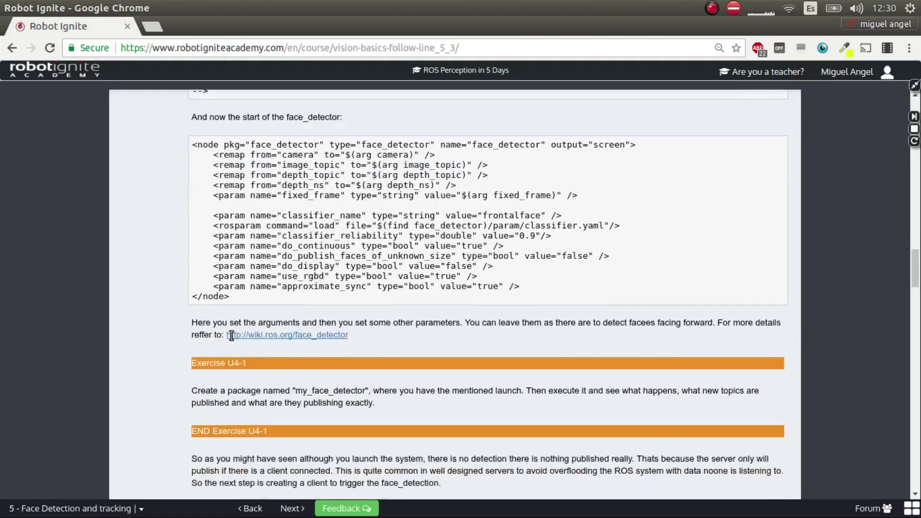
scroll(230, 336, up, 2)
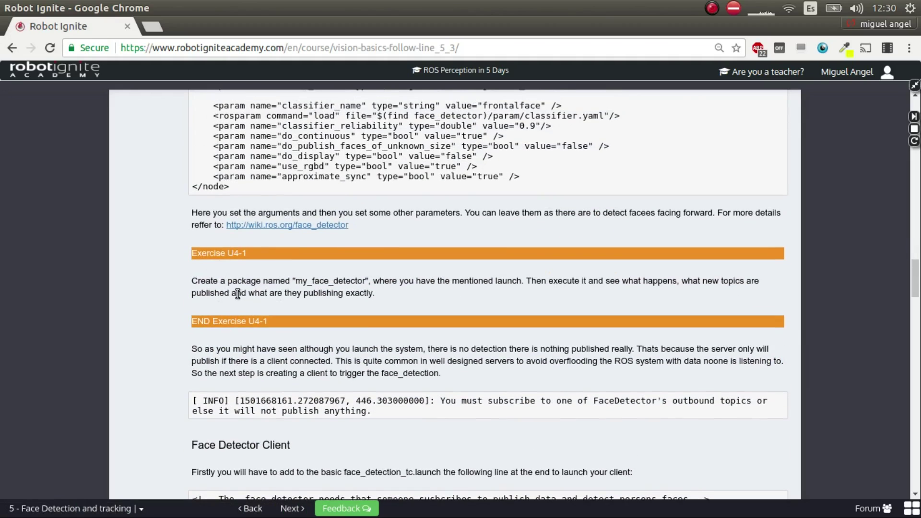
scroll(250, 312, up, 5)
scroll(283, 319, up, 6)
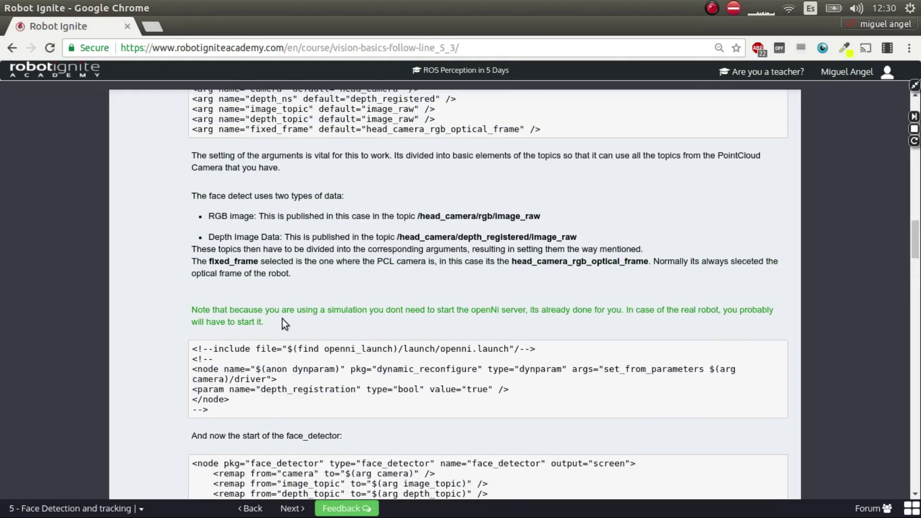
scroll(283, 319, up, 6)
scroll(284, 318, up, 5)
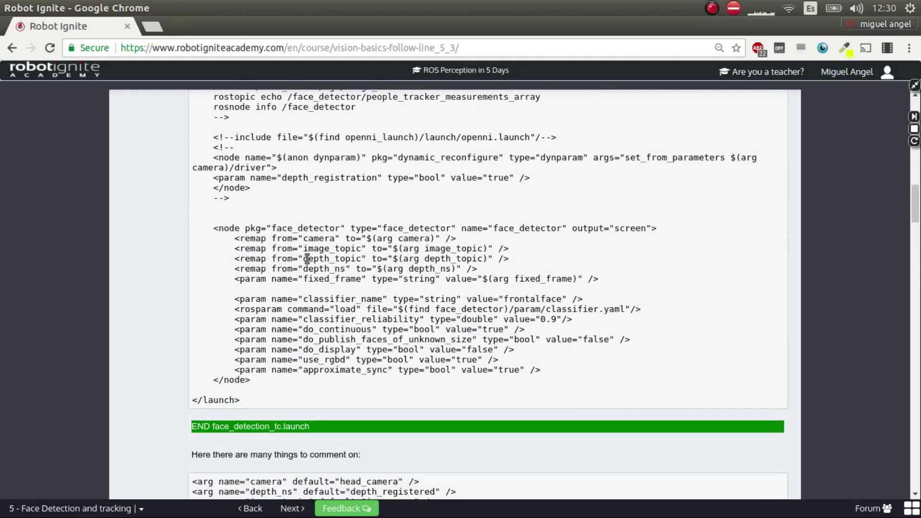
scroll(360, 298, down, 2)
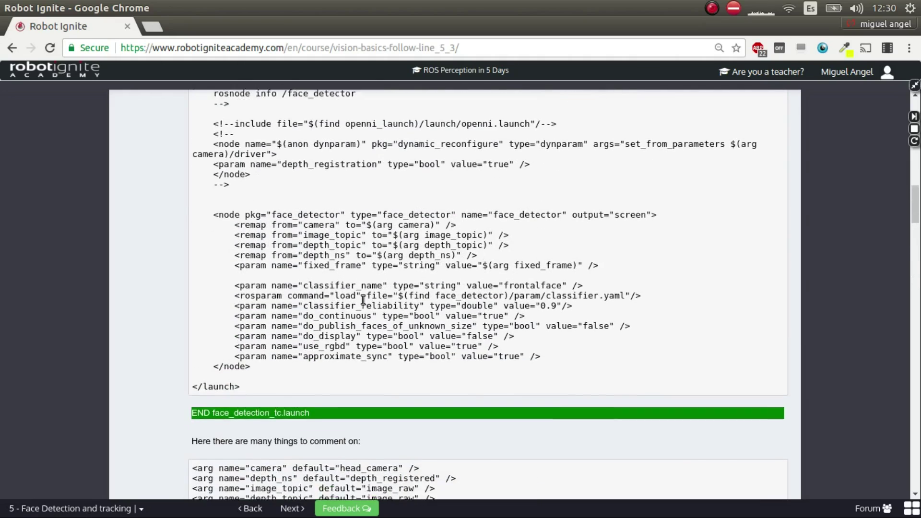
scroll(367, 302, down, 6)
scroll(367, 300, down, 4)
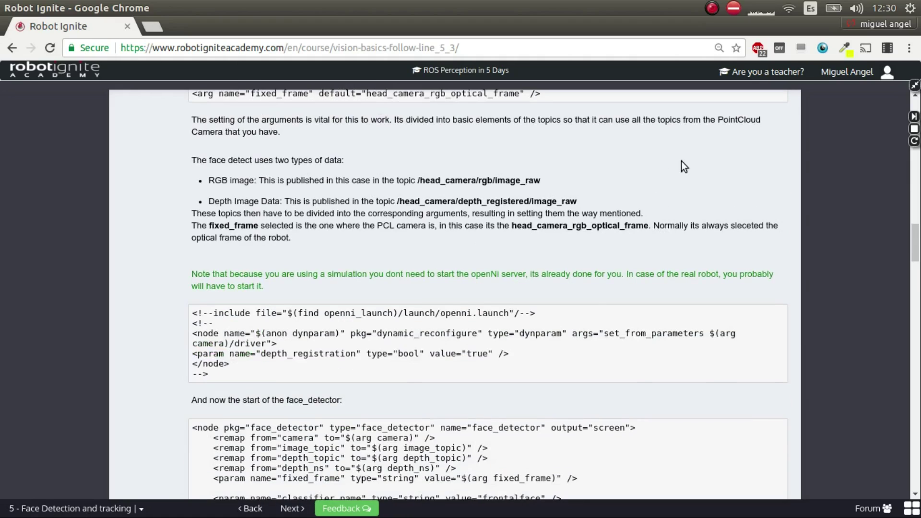
Step: Run 'roslaunch my_face_detector simple_face_detection_tc.launch' in terminal #1 and highlight the subscription warning
click(914, 85)
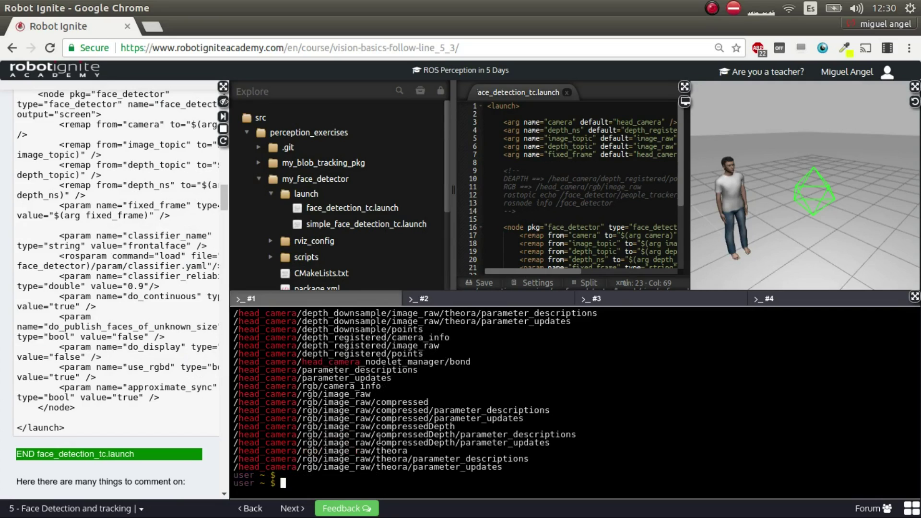
key(Return)
key(Return)
key(Return)
text(roslaunch)
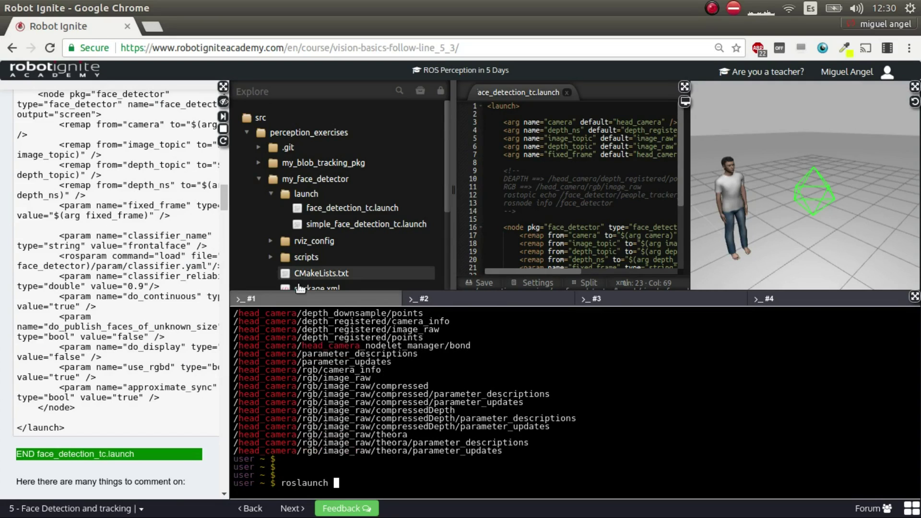
text( my)
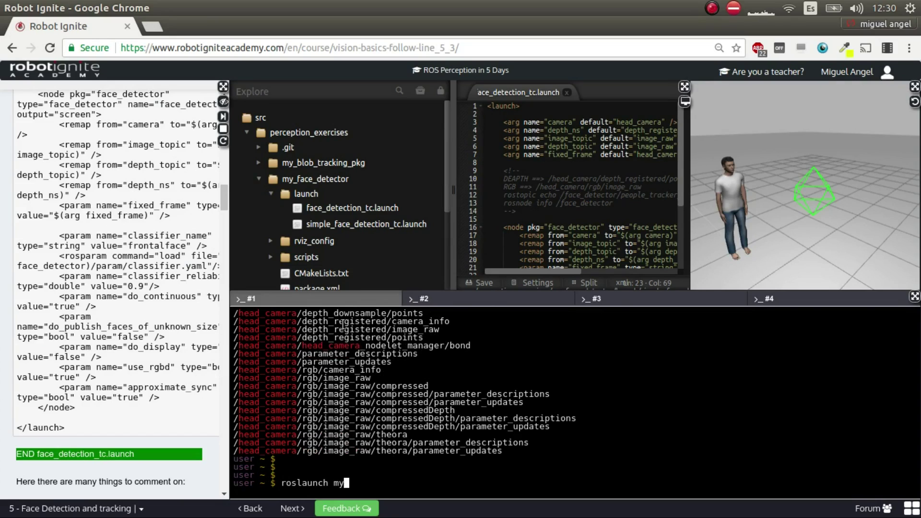
text(_face_)
text(de)
key(Tab)
text(sim)
key(Tab)
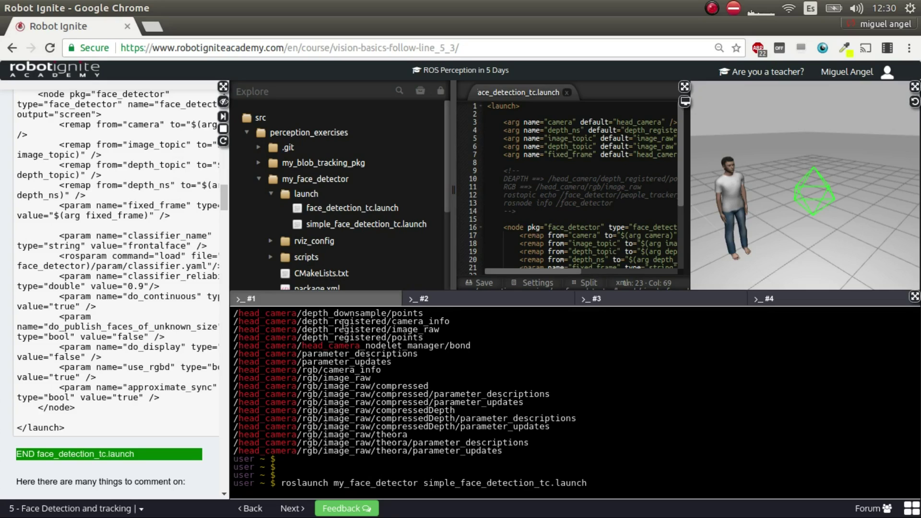
key(Return)
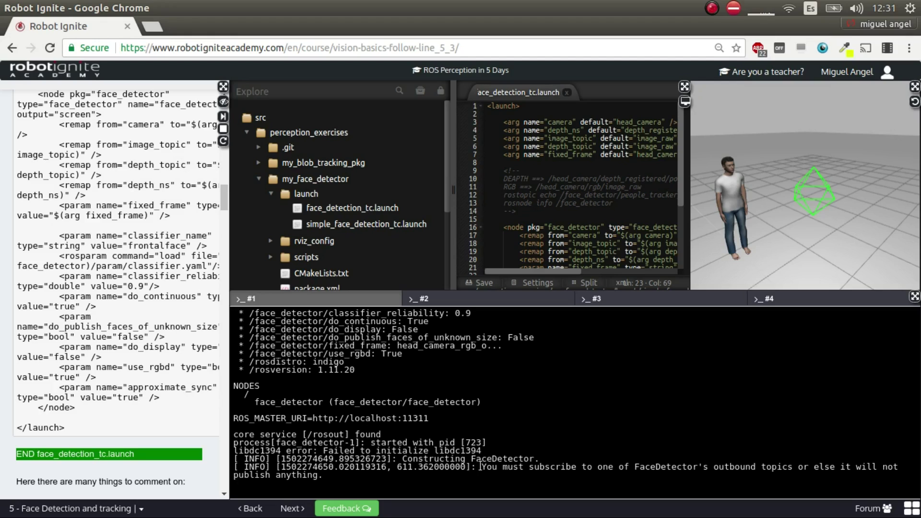
drag(482, 466, 495, 474)
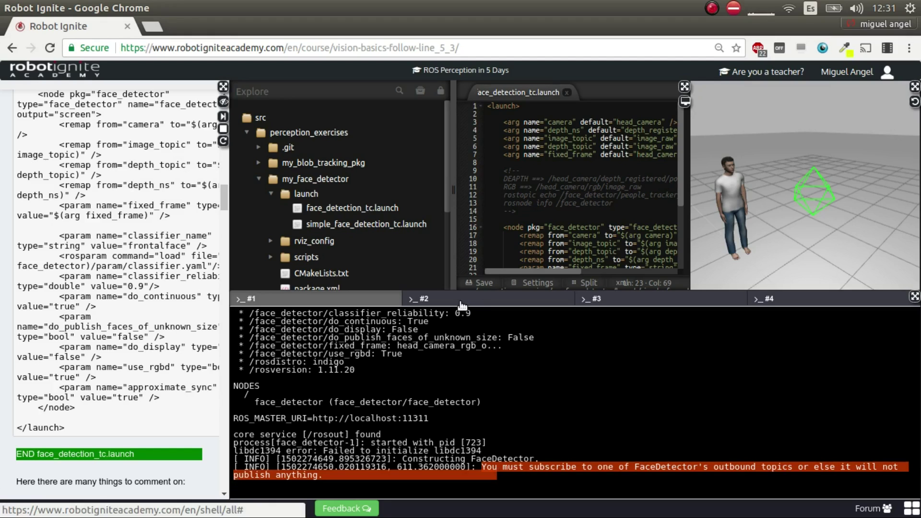
Step: Expand the notes to full width and highlight parts of the face_detector_client launch node snippet
click(222, 87)
scroll(283, 336, down, 1)
scroll(283, 335, down, 3)
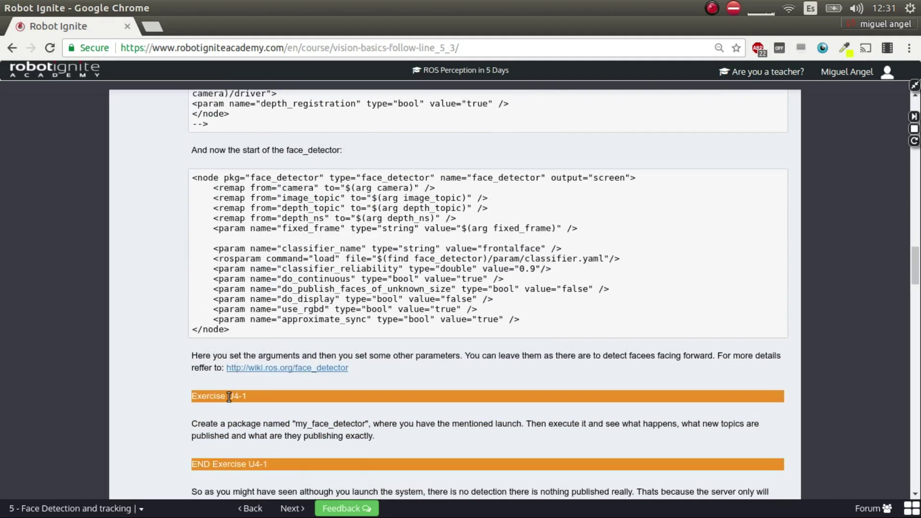
scroll(208, 384, down, 2)
scroll(178, 310, down, 2)
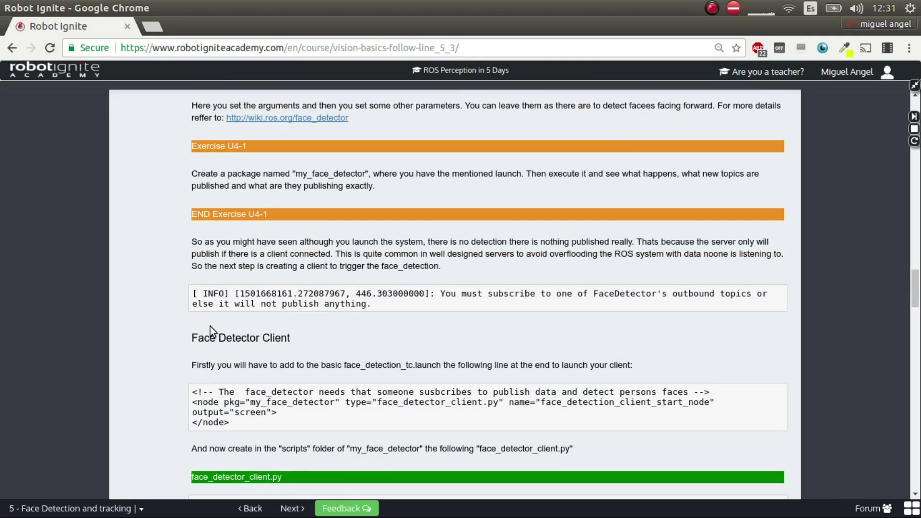
scroll(210, 326, down, 1)
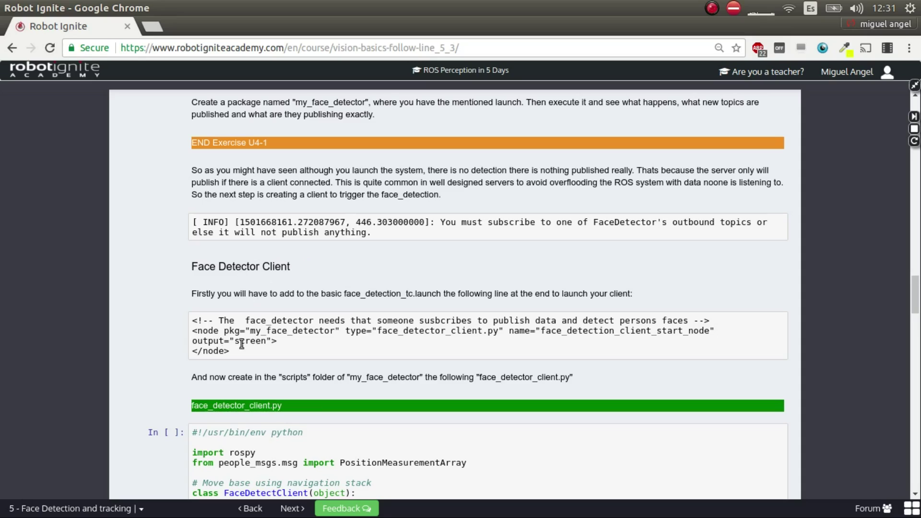
drag(190, 324, 229, 351)
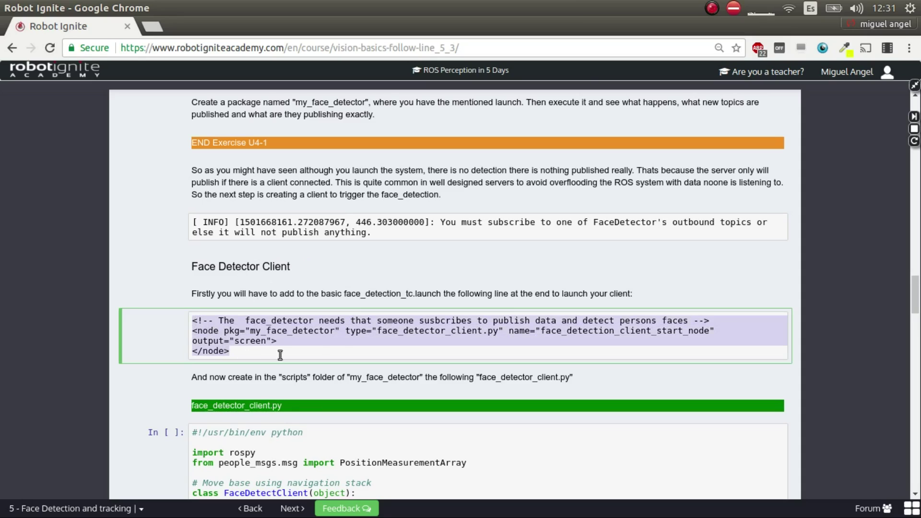
key(Escape)
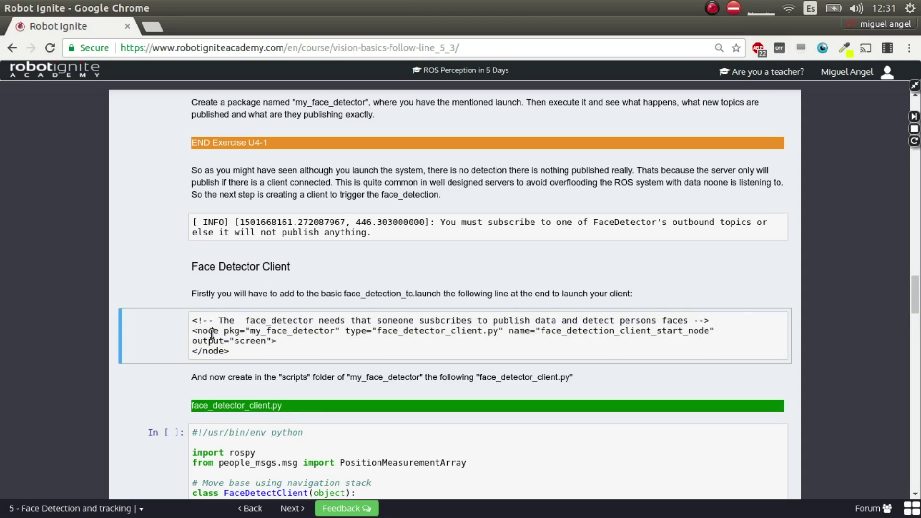
double_click(195, 331)
click(559, 331)
drag(455, 333, 405, 332)
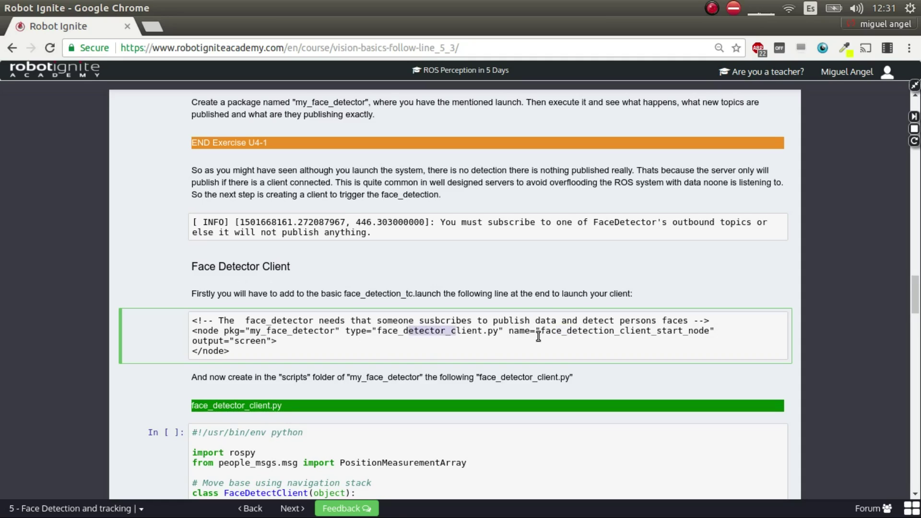
scroll(395, 364, down, 3)
scroll(175, 339, down, 2)
scroll(158, 374, down, 2)
scroll(158, 375, down, 1)
scroll(152, 303, down, 1)
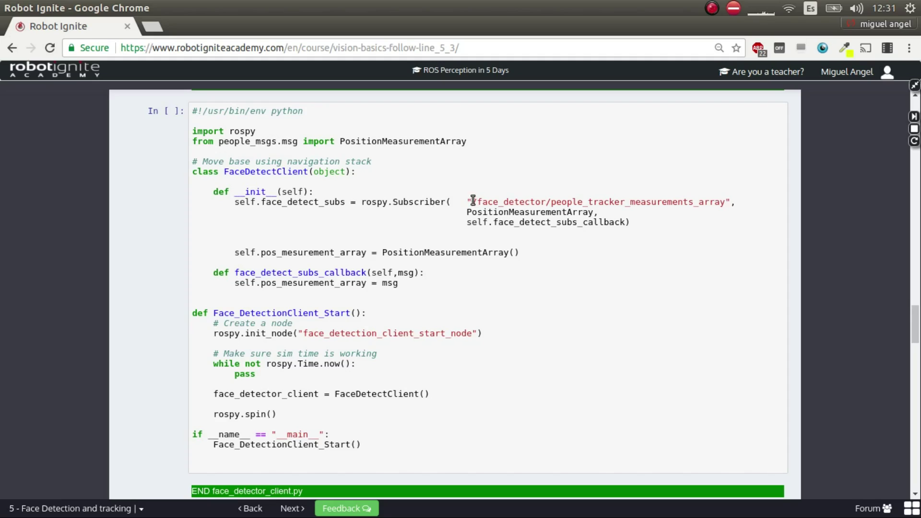
Step: Highlight the face_detector topic, PositionMeasurementArray type and callback names in face_detector_client.py
drag(471, 202, 725, 202)
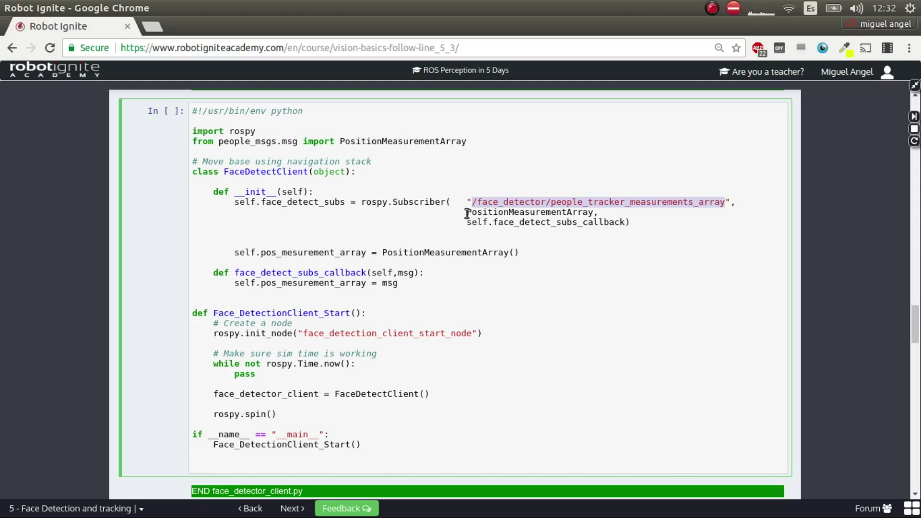
drag(467, 212, 594, 213)
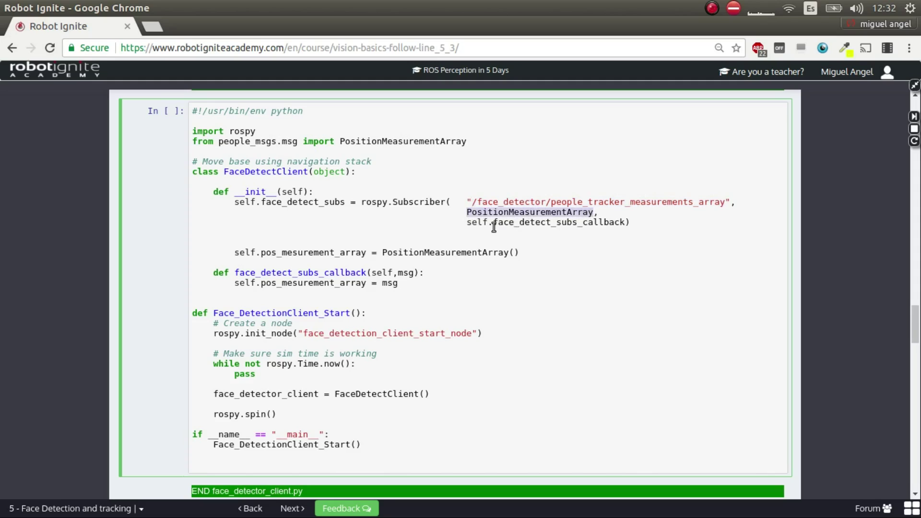
drag(494, 224, 591, 222)
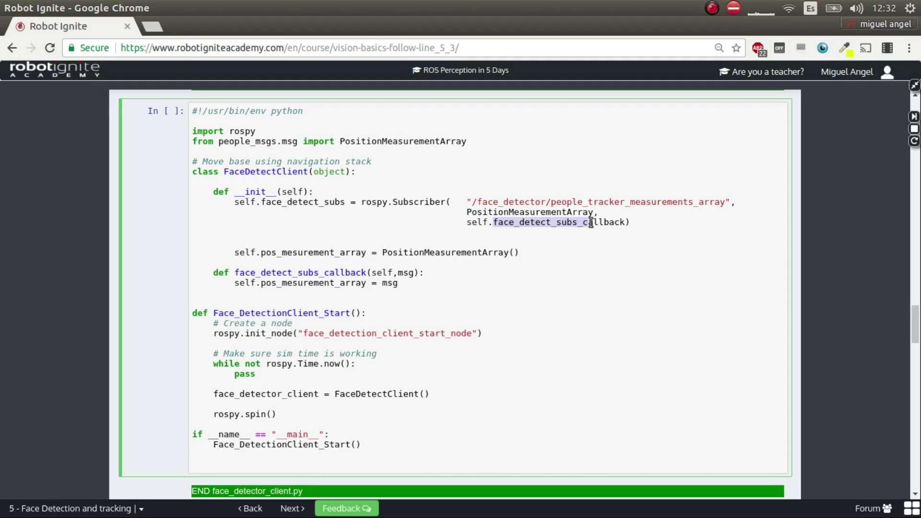
drag(243, 273, 324, 273)
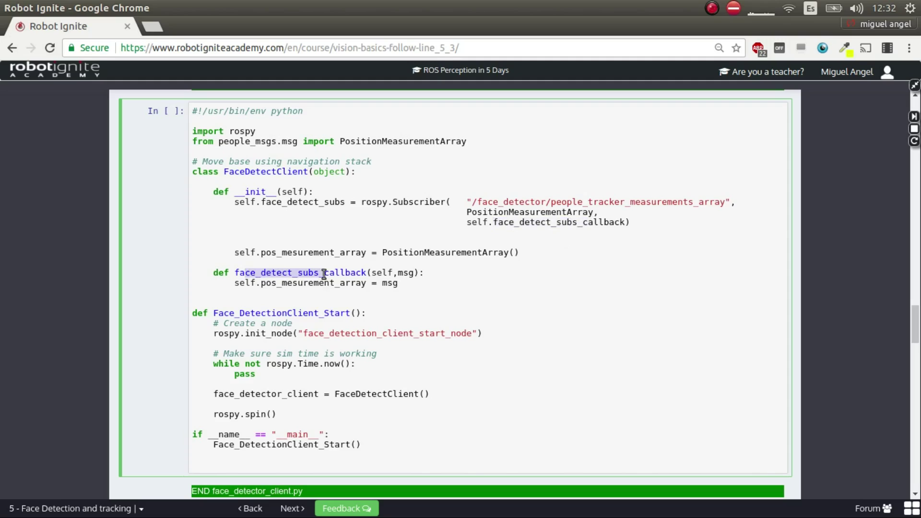
drag(324, 273, 326, 273)
scroll(338, 319, up, 4)
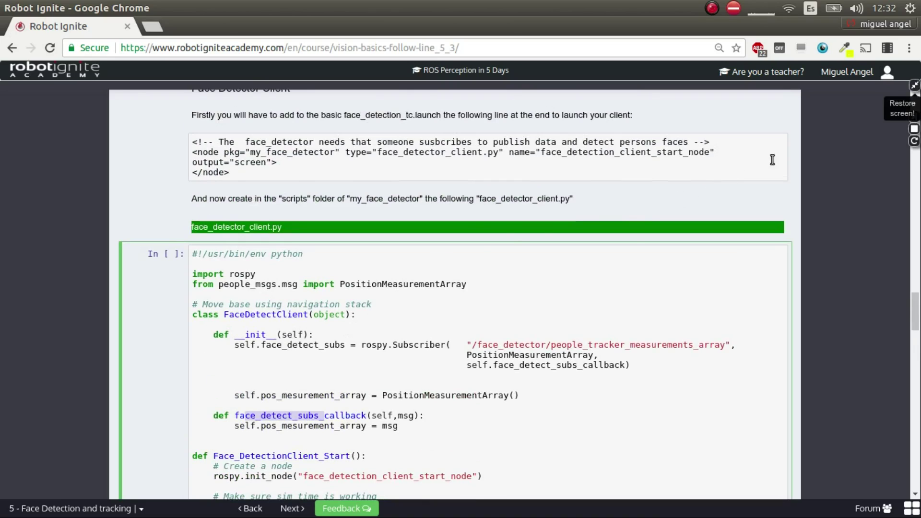
scroll(425, 277, down, 10)
scroll(409, 279, down, 2)
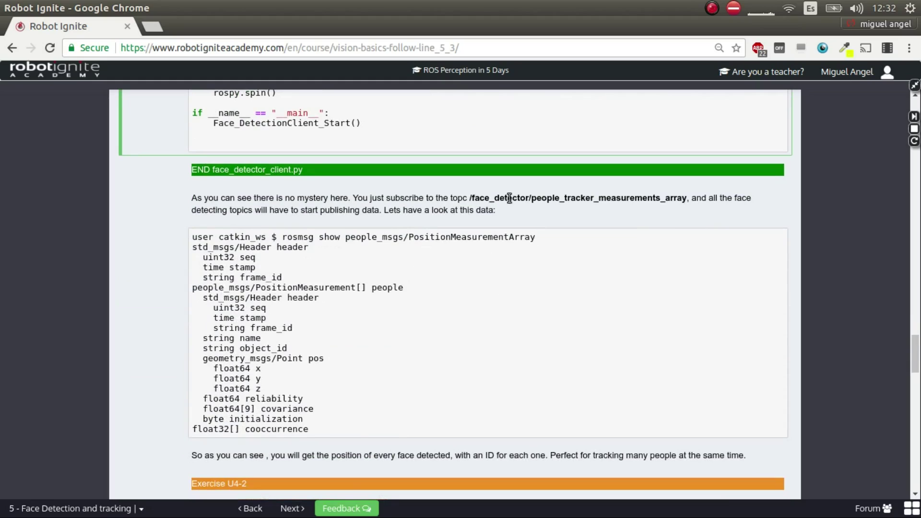
Step: Highlight the subscribed topic, message definition, PositionMeasurement type, object_id and position x, y, z fields
drag(469, 198, 686, 200)
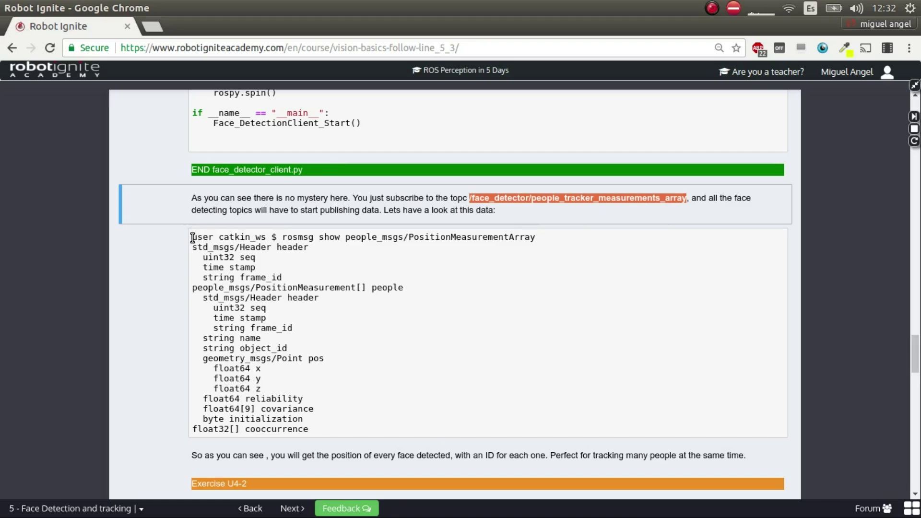
drag(192, 237, 310, 429)
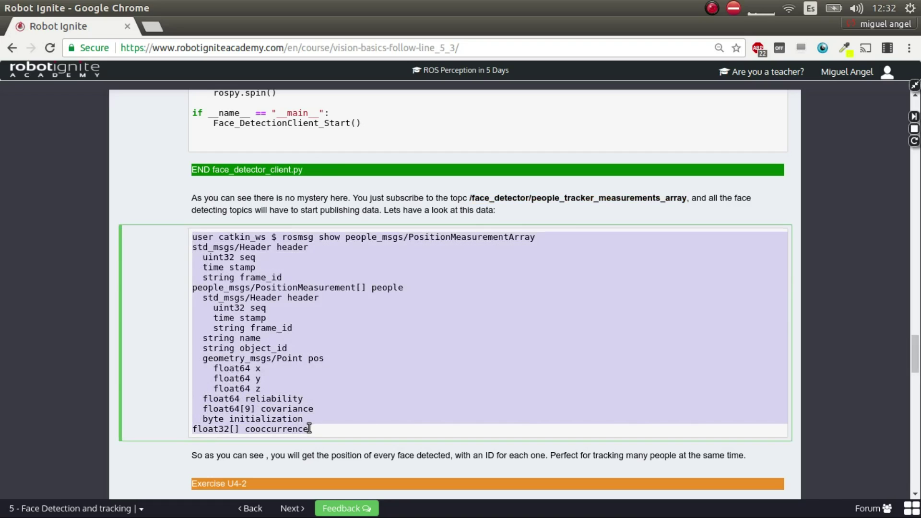
click(199, 290)
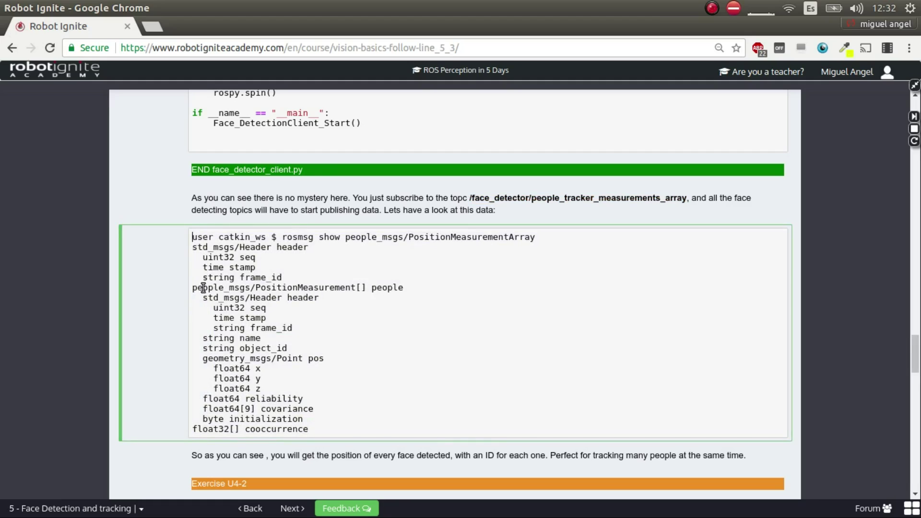
drag(257, 289, 357, 291)
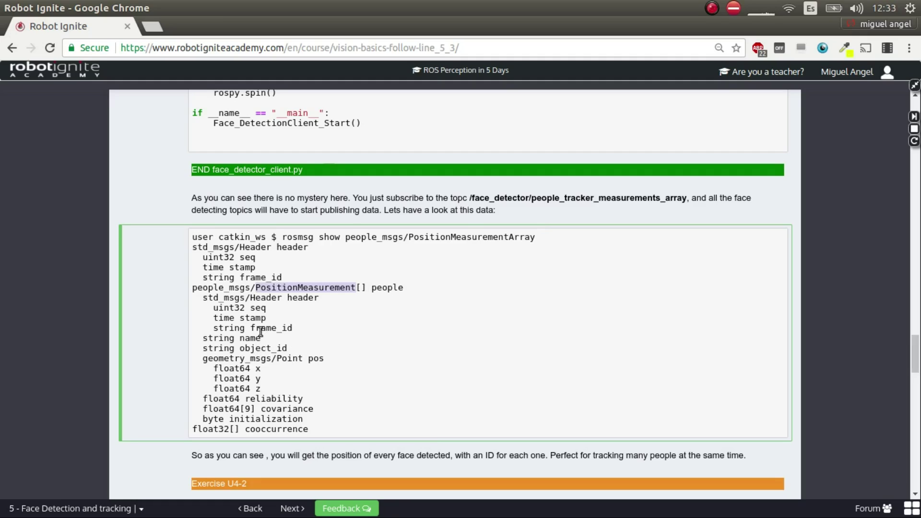
scroll(222, 338, down, 1)
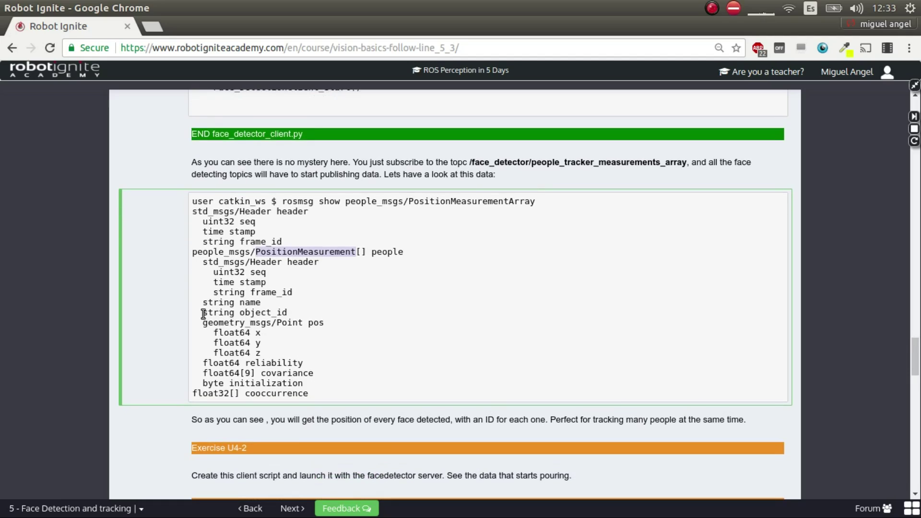
drag(204, 314, 291, 314)
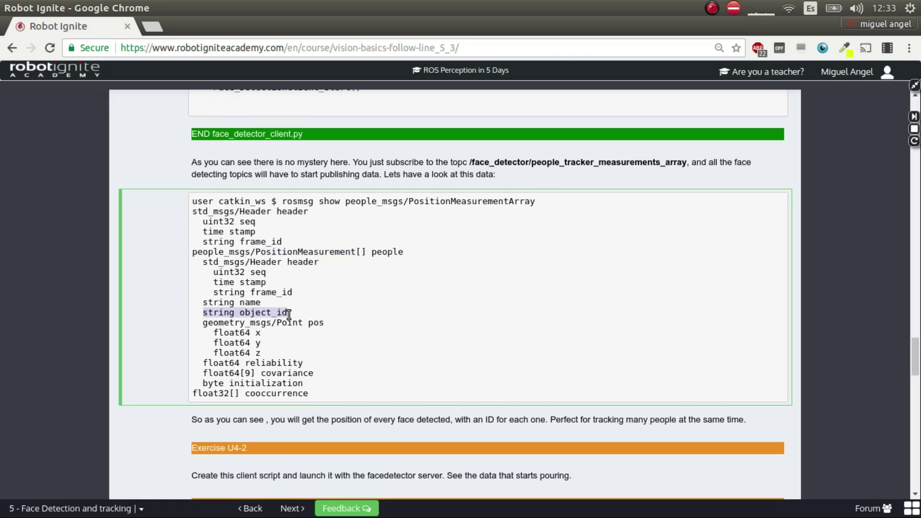
click(219, 332)
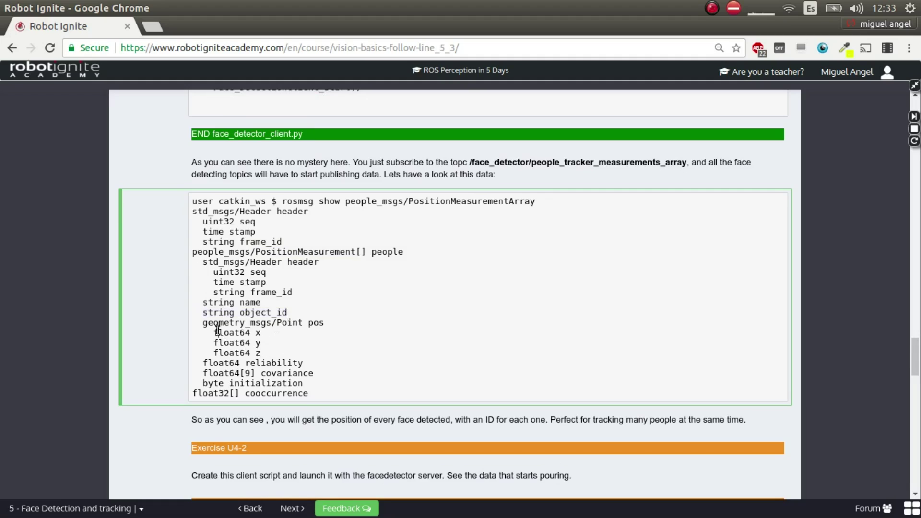
drag(205, 324, 261, 353)
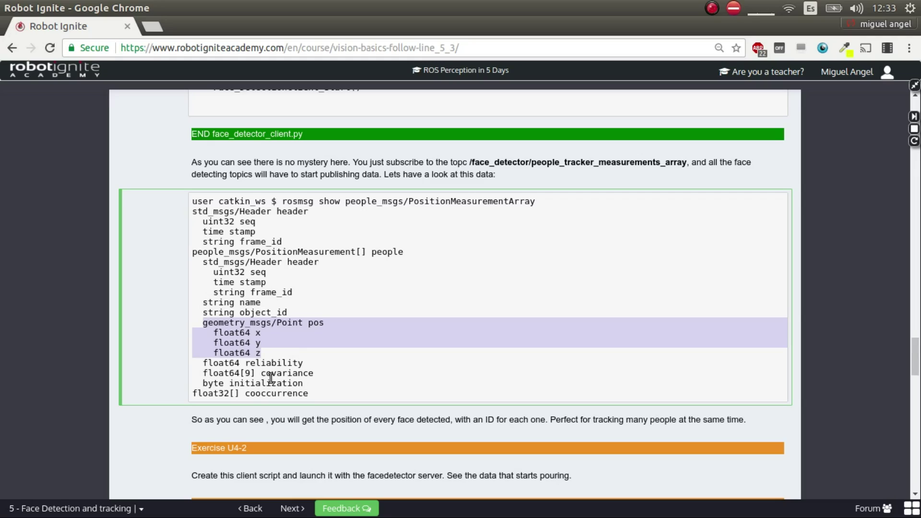
scroll(271, 379, down, 3)
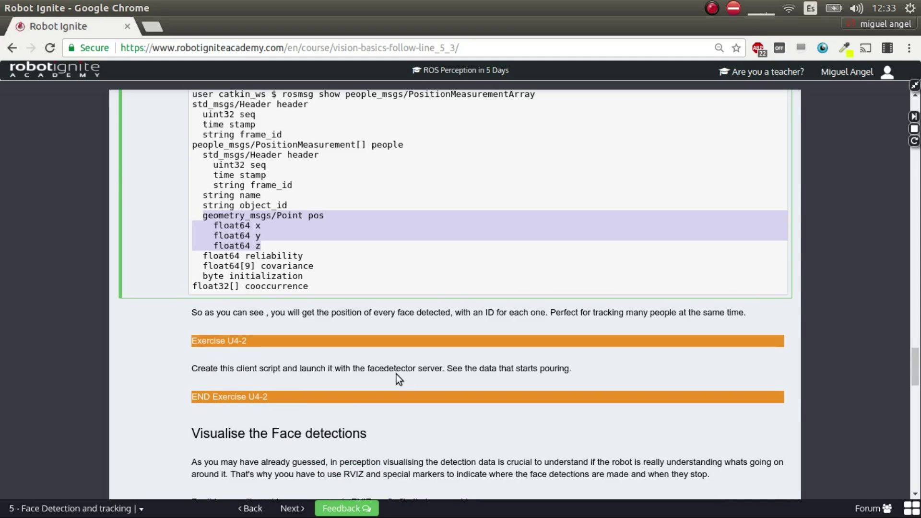
Step: Stop the running face detector and prepare the face_detection_tc.launch roslaunch command
click(914, 84)
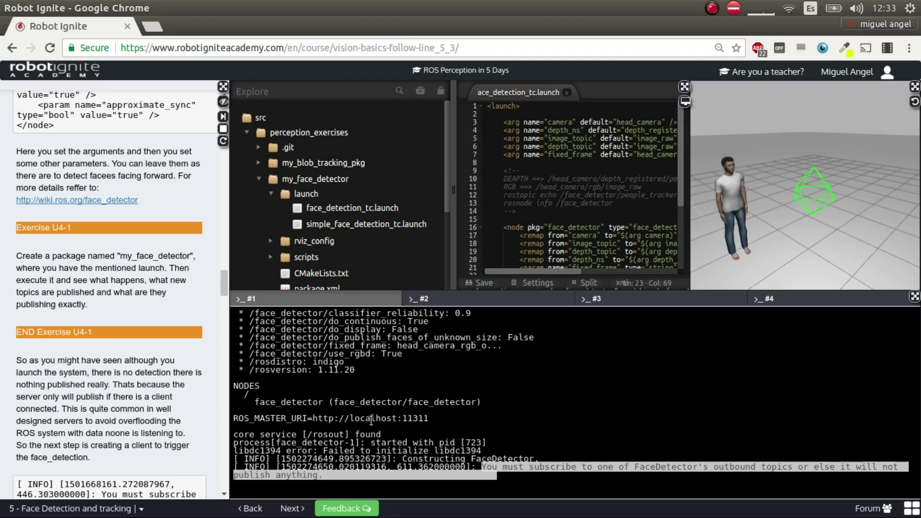
key(ctrl+c)
key(ctrl+c)
key(ctrl+c)
key(ctrl+c)
key(ctrl+c)
key(ctrl+c)
key(Up)
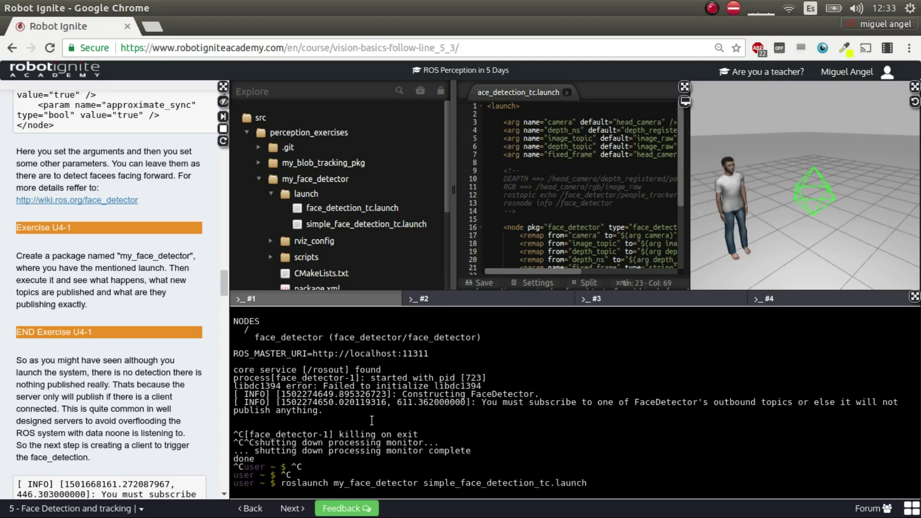
key(BackSpace)
key(BackSpace)
key(BackSpace)
key(BackSpace)
key(BackSpace)
key(BackSpace)
key(BackSpace)
key(BackSpace)
key(BackSpace)
key(BackSpace)
key(BackSpace)
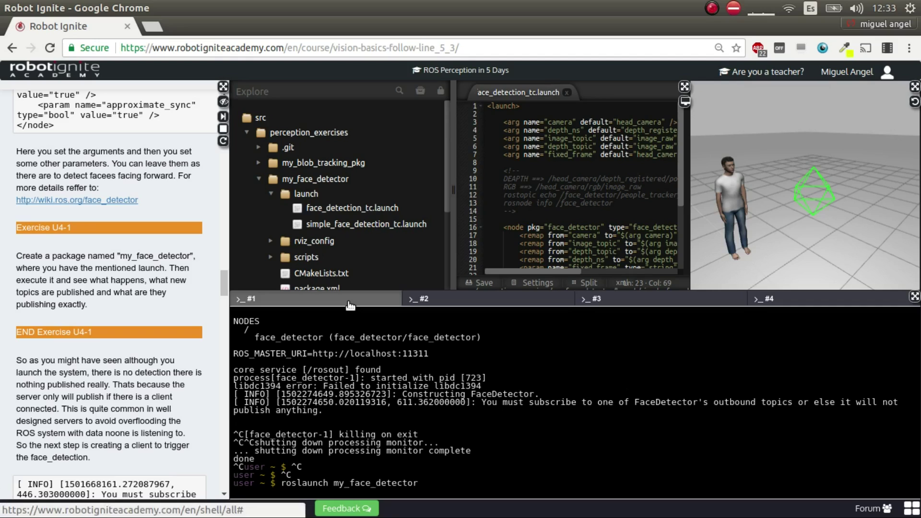
text( fac)
key(Tab)
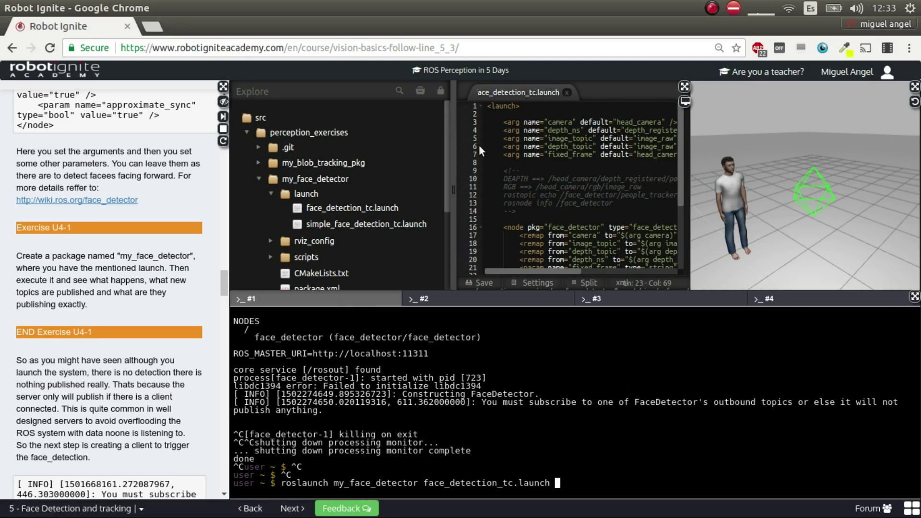
Step: Open face_detection_tc.launch in the enlarged editor and highlight its face_detector_client node lines
click(684, 87)
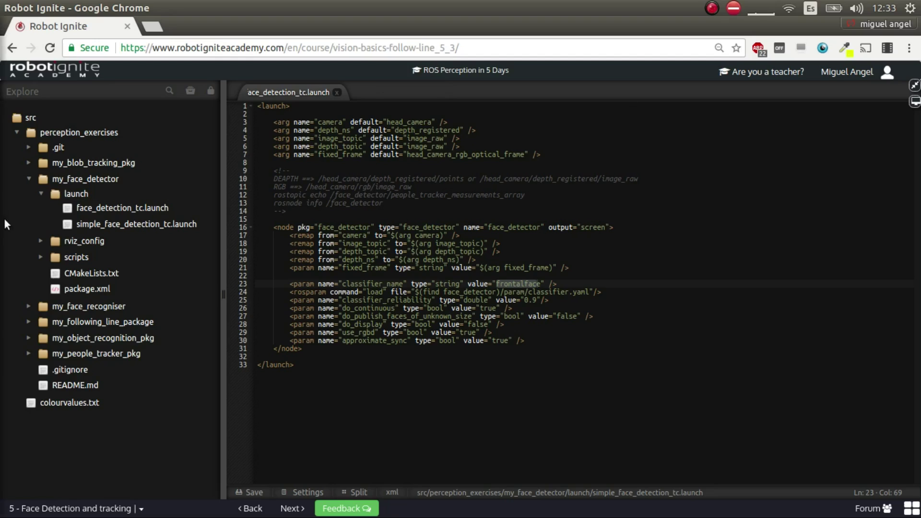
click(94, 209)
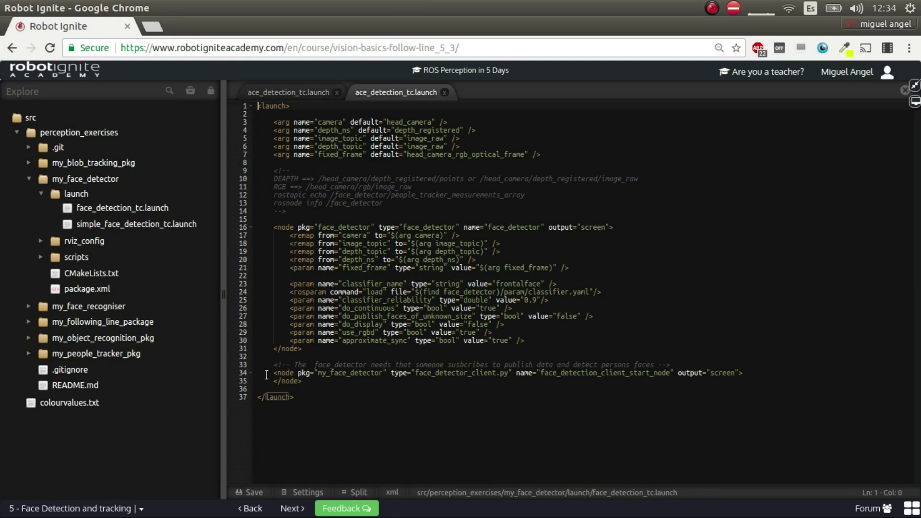
drag(273, 367, 301, 382)
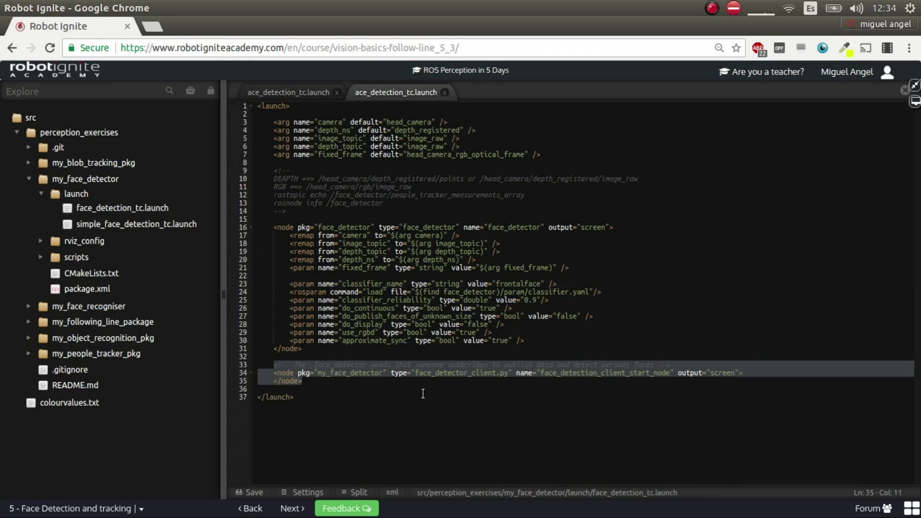
Step: Restore the multi-panel layout and run face_detection_tc.launch with the client node
click(914, 101)
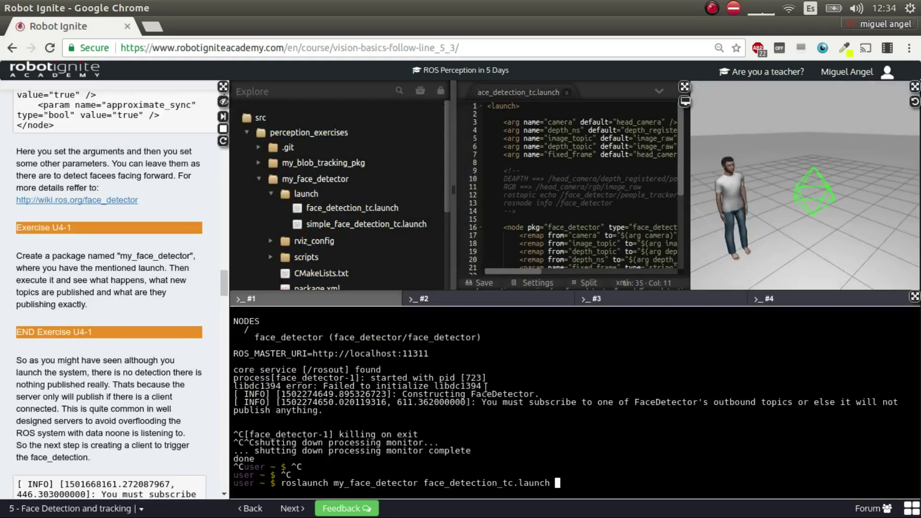
key(Return)
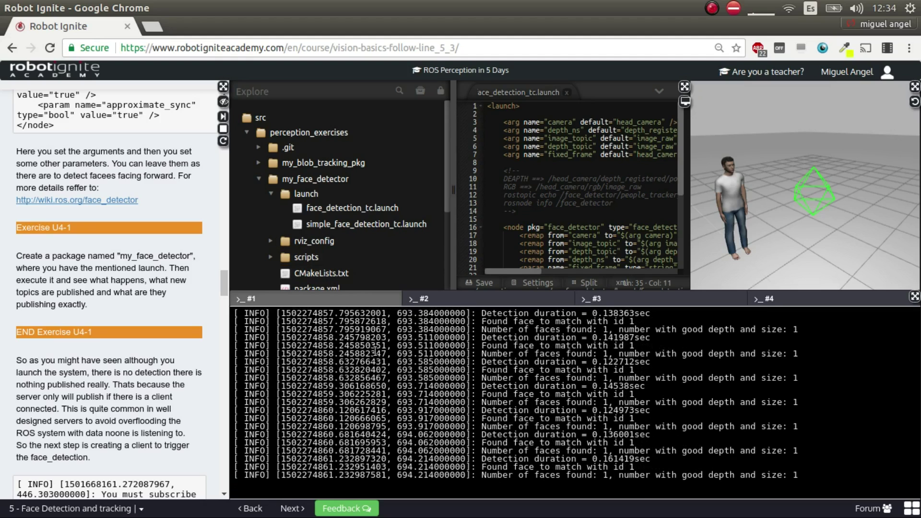
Step: Start RViz from the second terminal
click(402, 298)
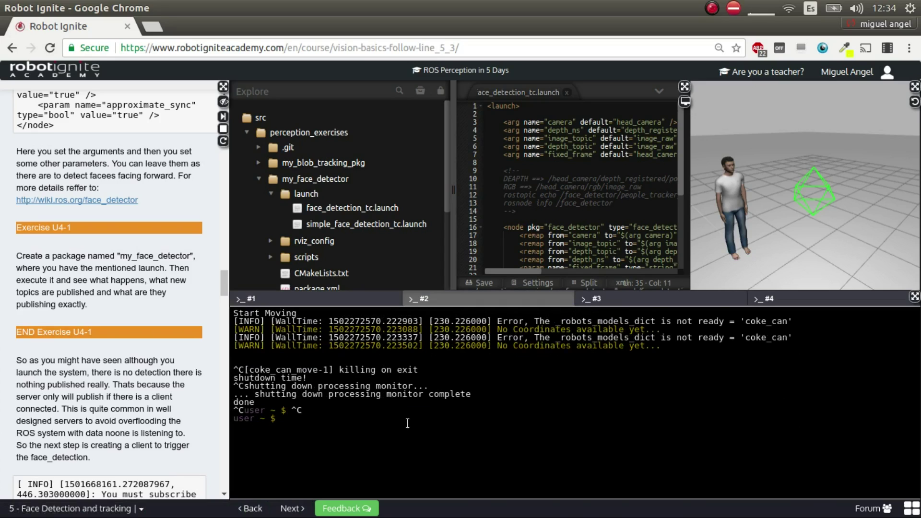
text(rv)
text(iz)
key(Return)
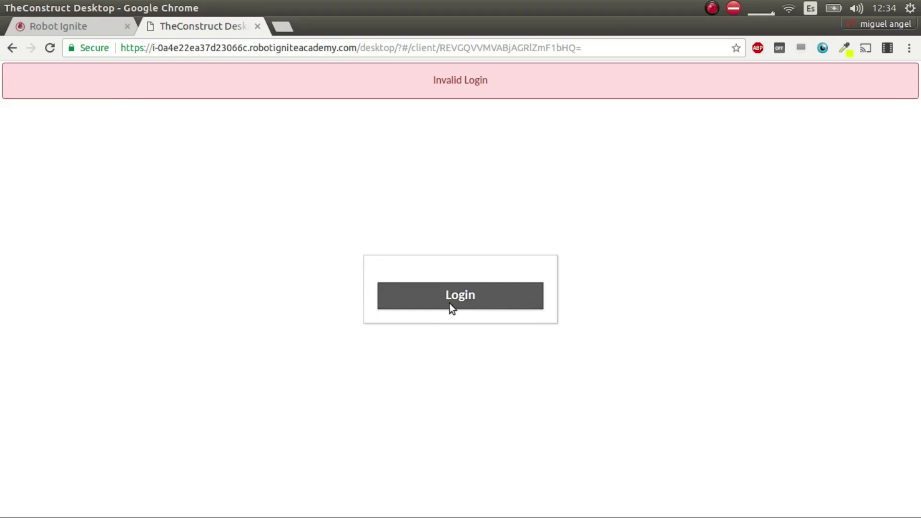
Step: Log in to the TheConstruct remote desktop to view RViz's person point cloud scene
click(453, 295)
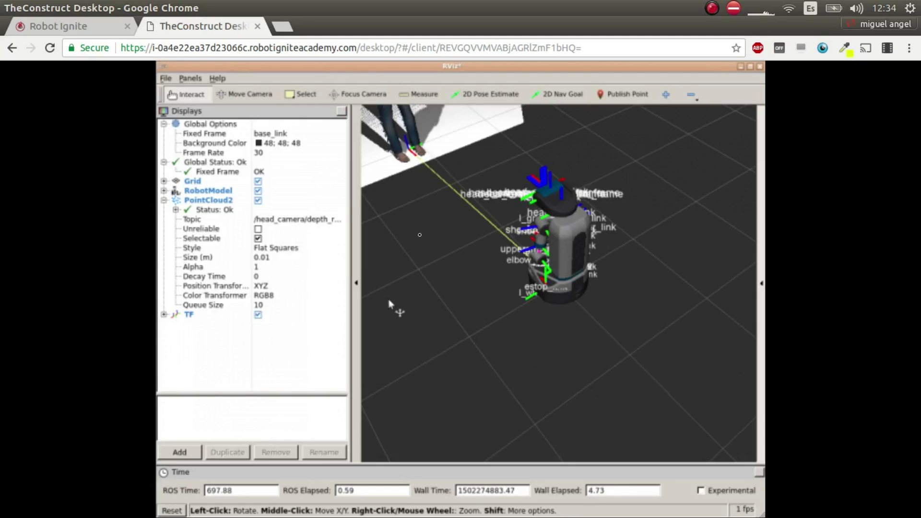
scroll(427, 222, down, 2)
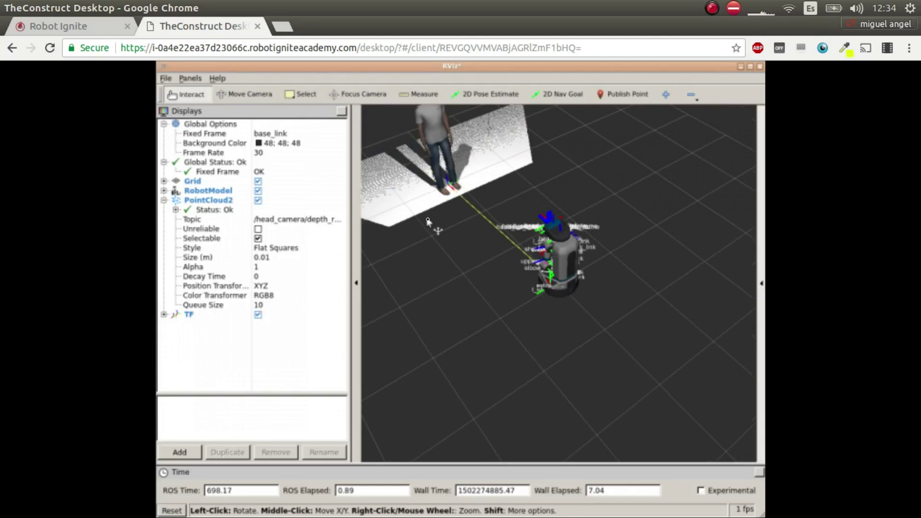
scroll(427, 222, down, 2)
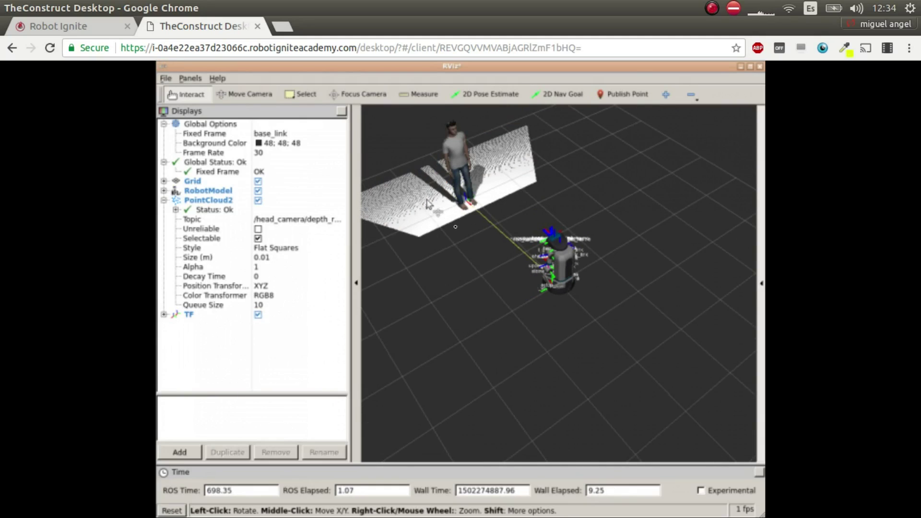
scroll(427, 204, down, 2)
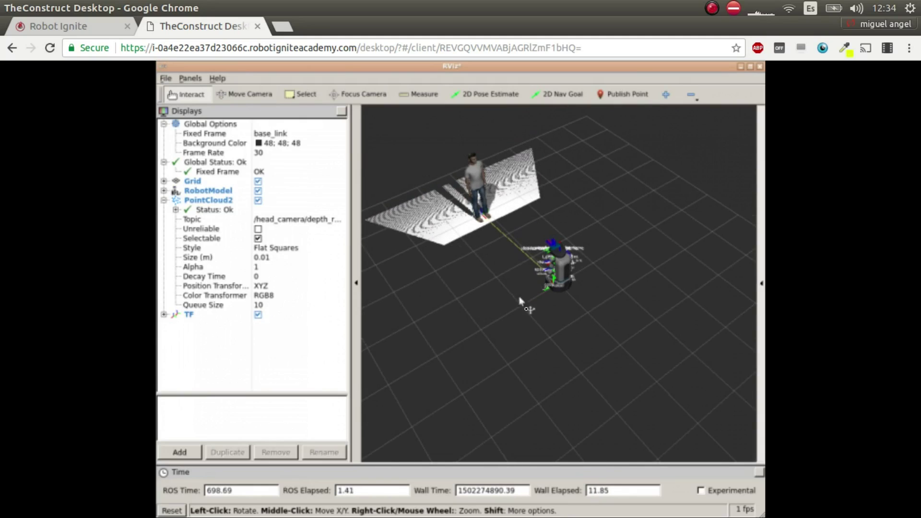
scroll(527, 332, down, 2)
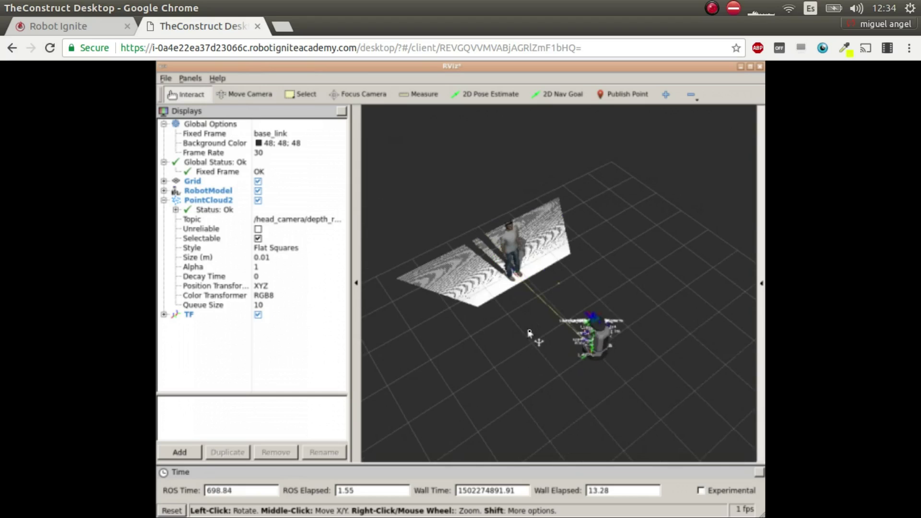
scroll(529, 333, down, 1)
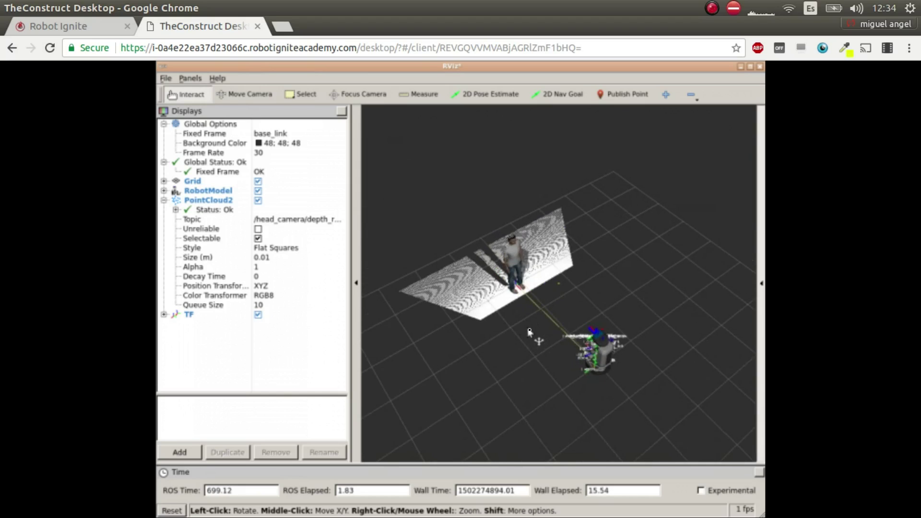
scroll(529, 333, up, 3)
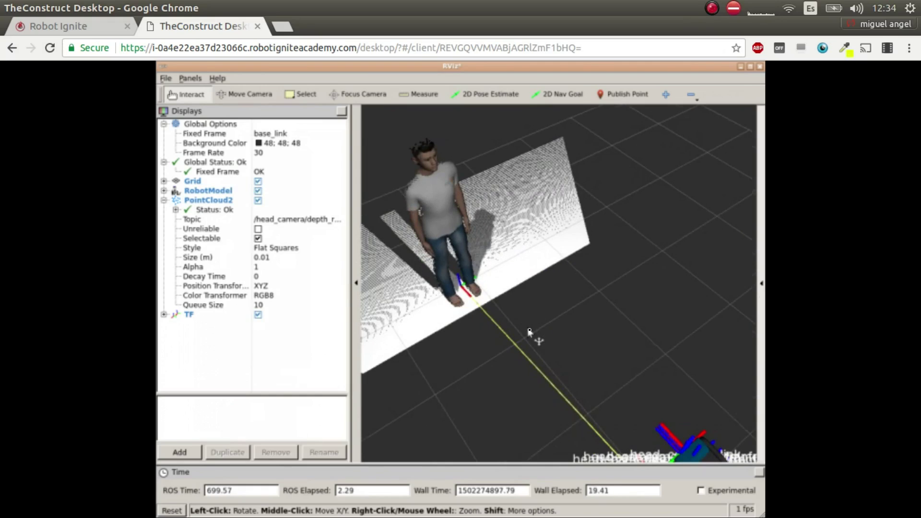
scroll(529, 332, down, 1)
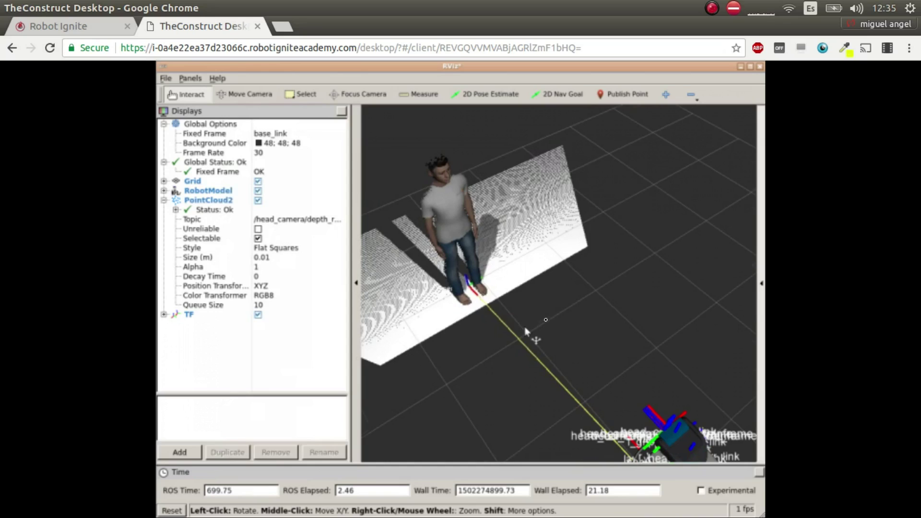
scroll(536, 331, down, 1)
Step: Add a PeoplePositionMeasurementArray display subscribed to /face_detector/people_tracker_measurements_array
click(178, 454)
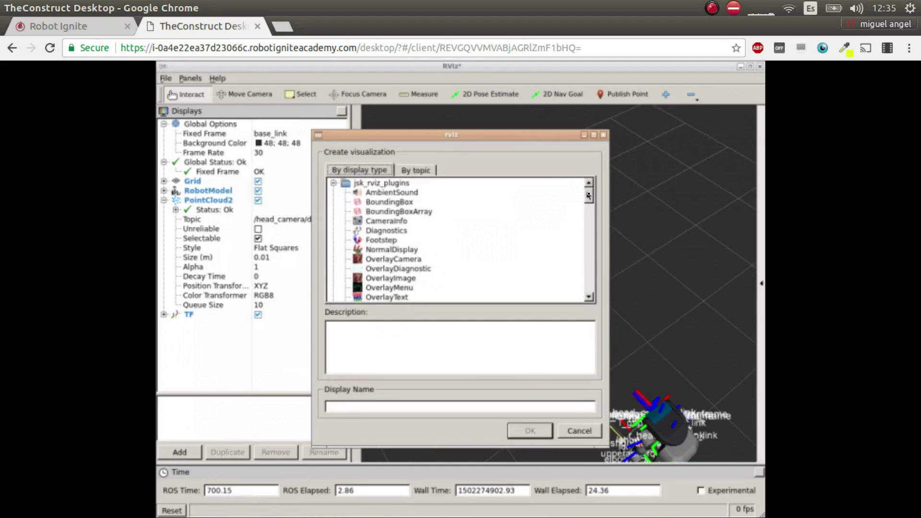
mouse_move(587, 196)
mouse_down()
mouse_move(591, 233)
mouse_move(588, 202)
mouse_up()
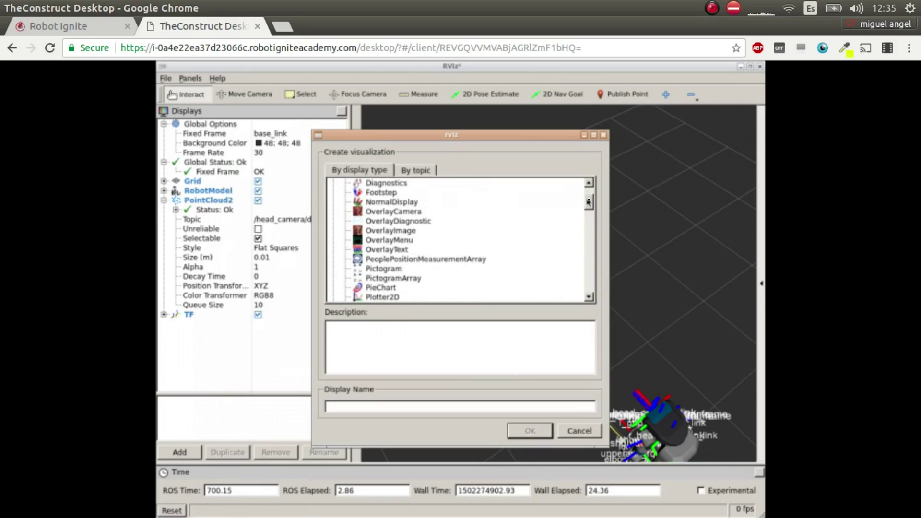
double_click(391, 260)
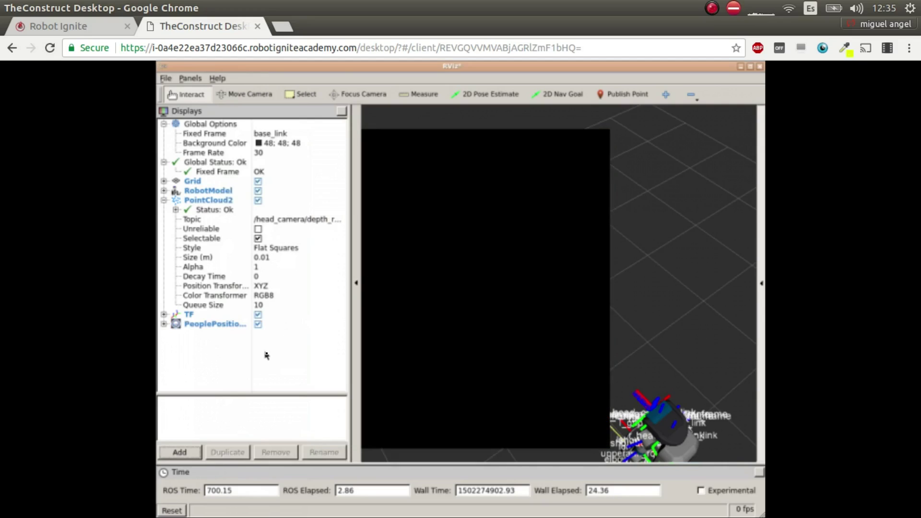
click(164, 326)
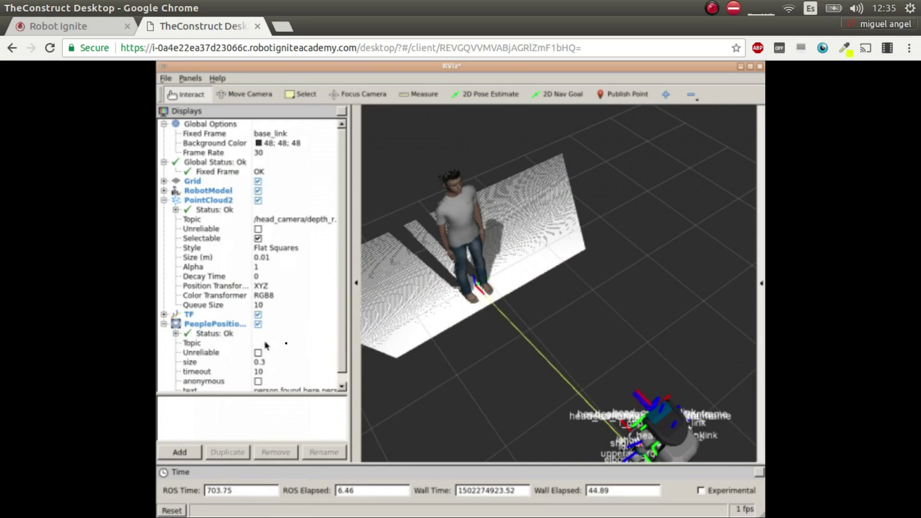
click(290, 344)
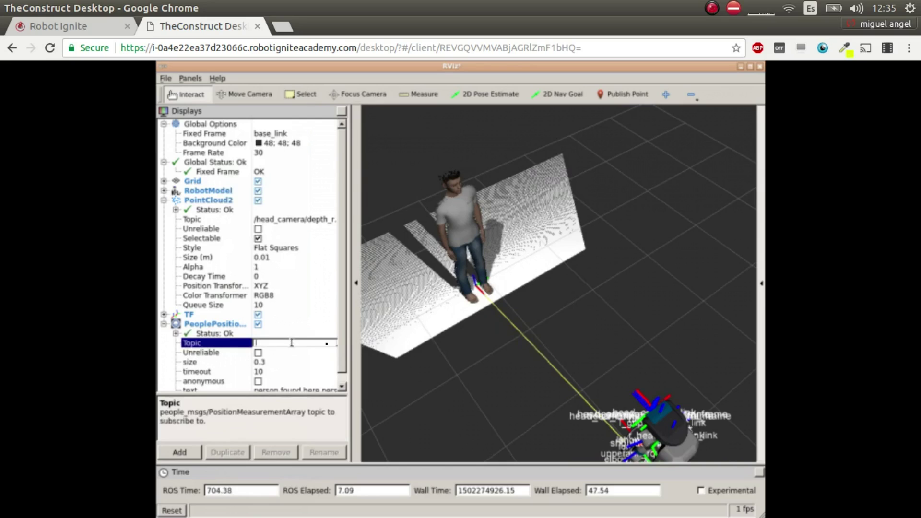
click(332, 345)
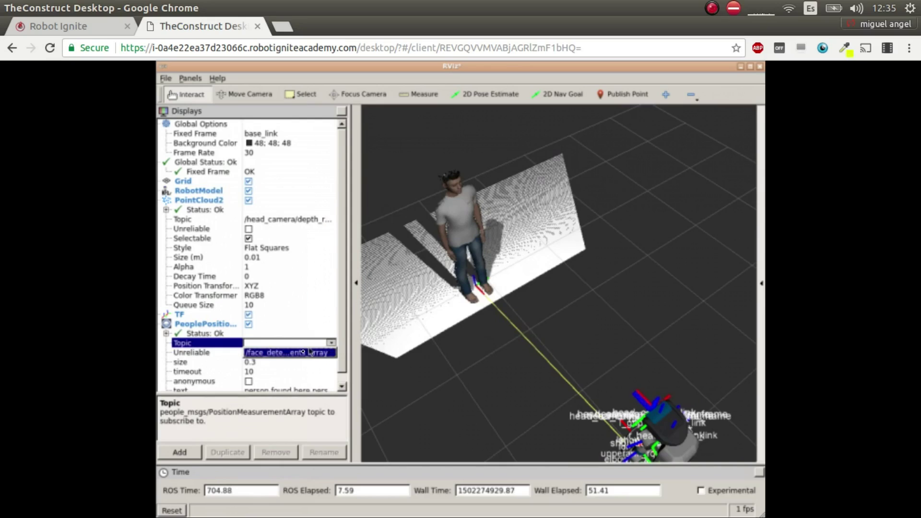
click(301, 352)
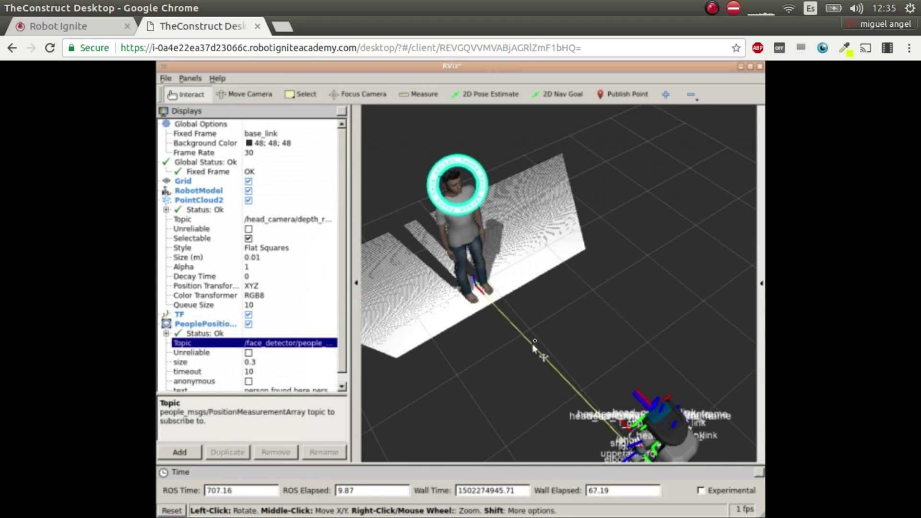
Step: Turn off the PointCloud2 display, tilting and panning the view to frame the face ring
drag(528, 322, 528, 306)
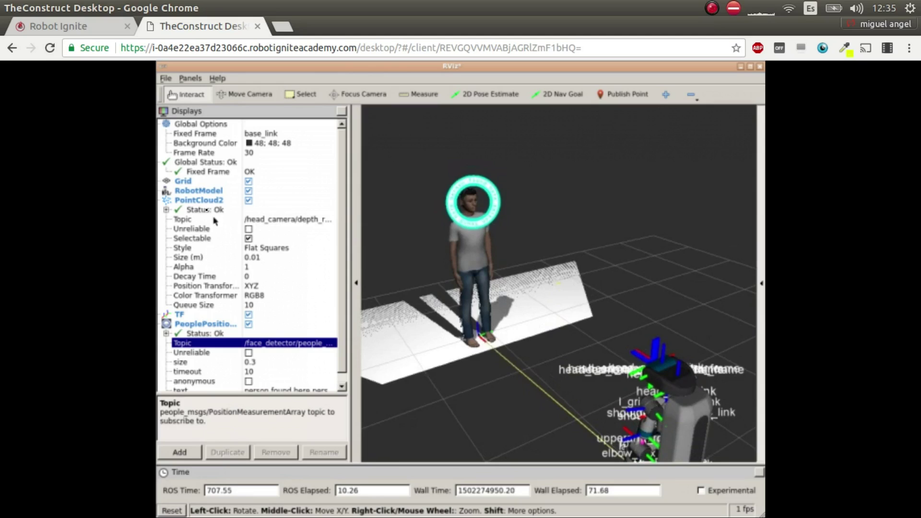
click(248, 201)
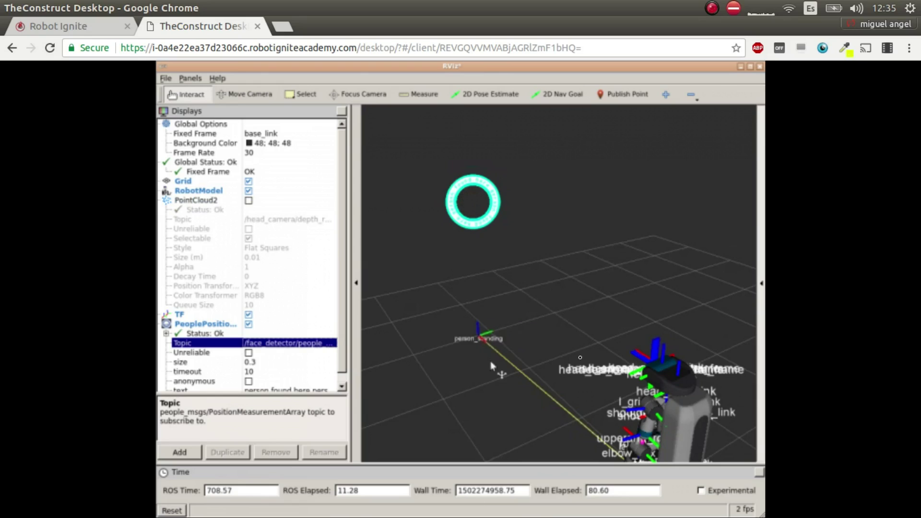
mouse_move(582, 364)
mouse_down()
mouse_move(581, 317)
mouse_move(499, 337)
mouse_up()
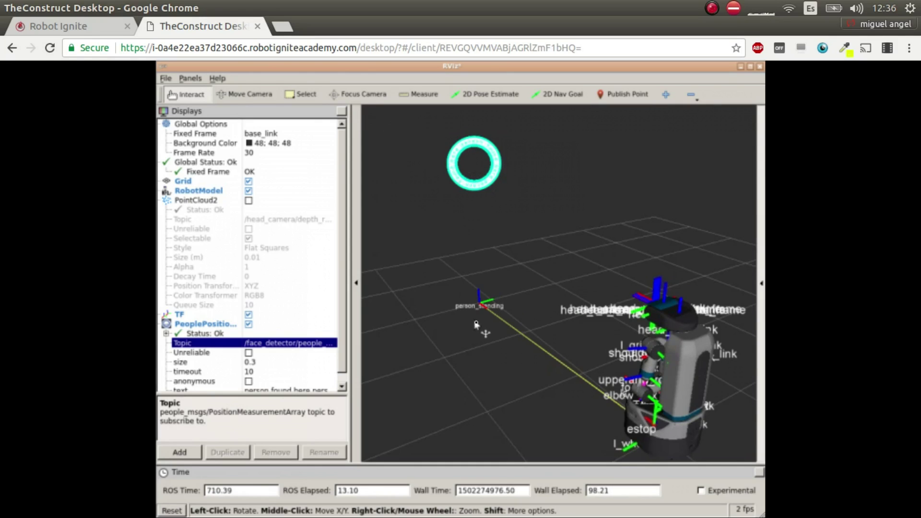
Step: Highlight /base_controller/command, /person_standing/cmd_vel and the person-moving launch command in Exercise U4-3
click(61, 26)
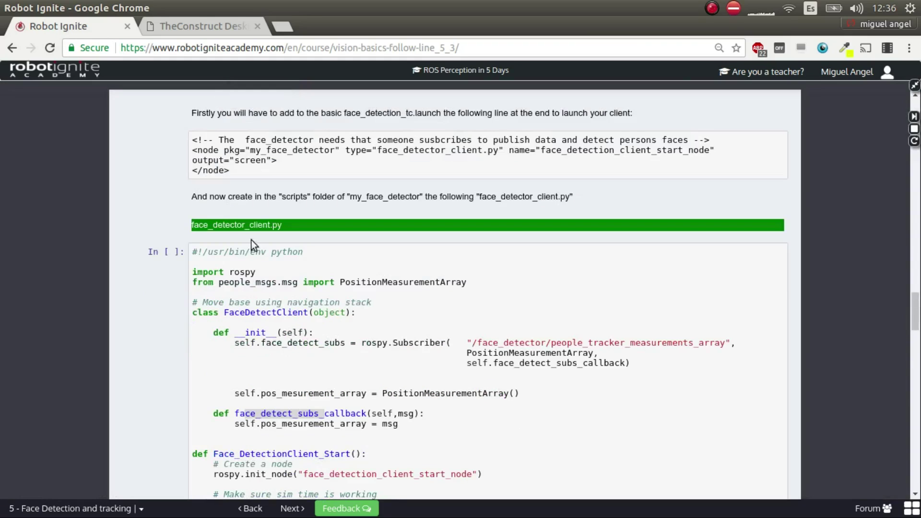
scroll(253, 254, down, 1)
scroll(208, 274, down, 2)
scroll(158, 292, down, 3)
scroll(150, 295, down, 3)
scroll(148, 295, down, 1)
scroll(163, 299, down, 3)
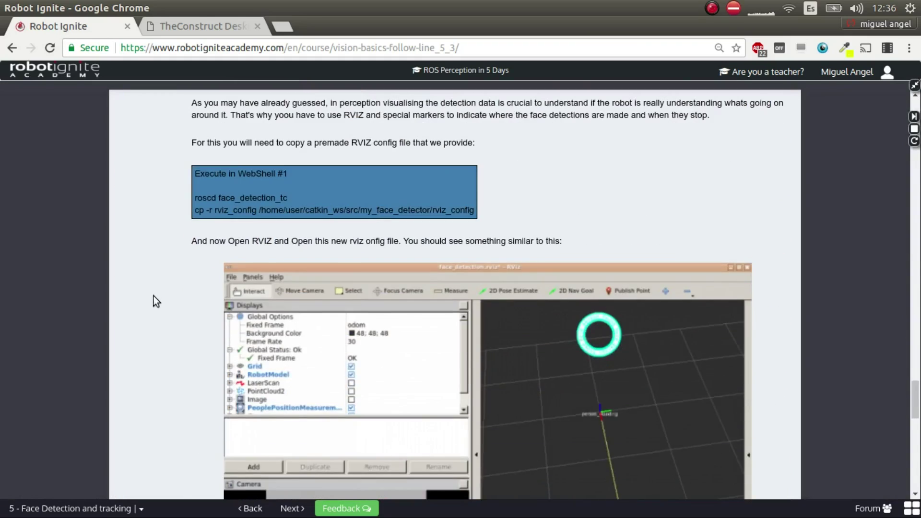
scroll(96, 212, down, 3)
scroll(223, 301, down, 1)
scroll(223, 302, down, 3)
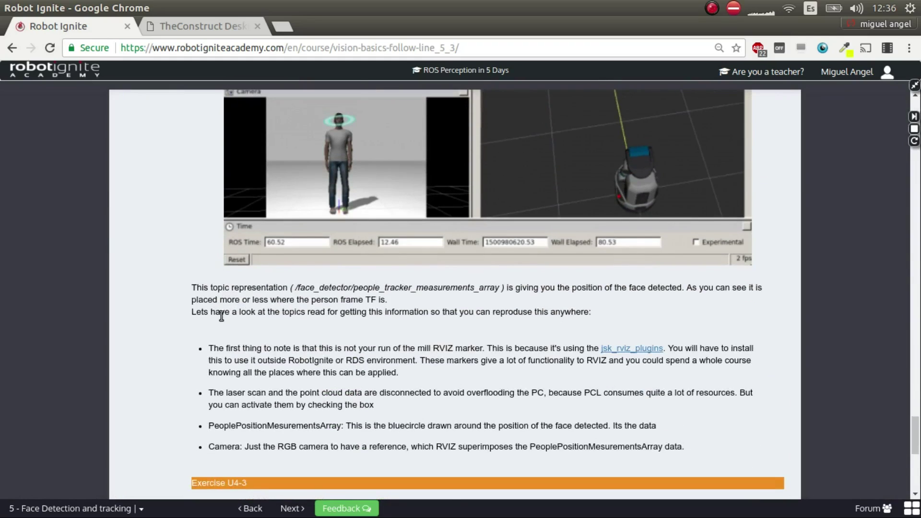
scroll(223, 317, down, 2)
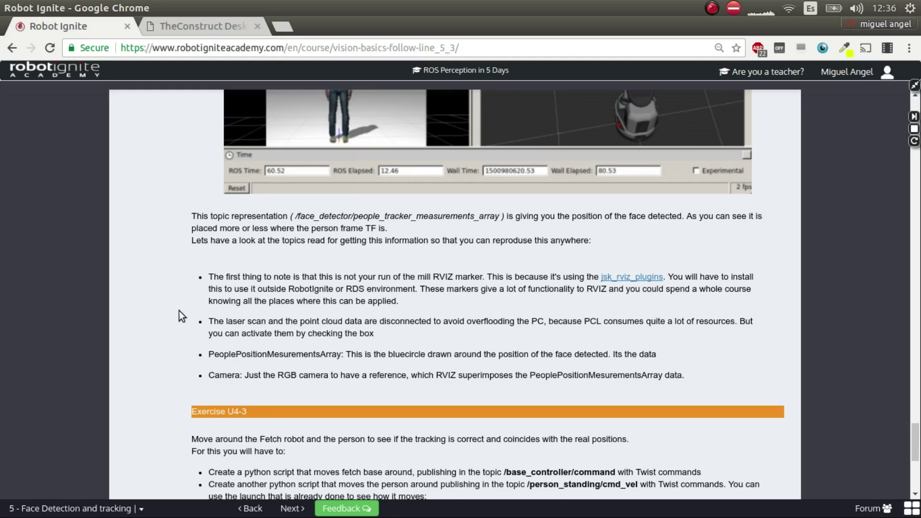
scroll(179, 311, down, 5)
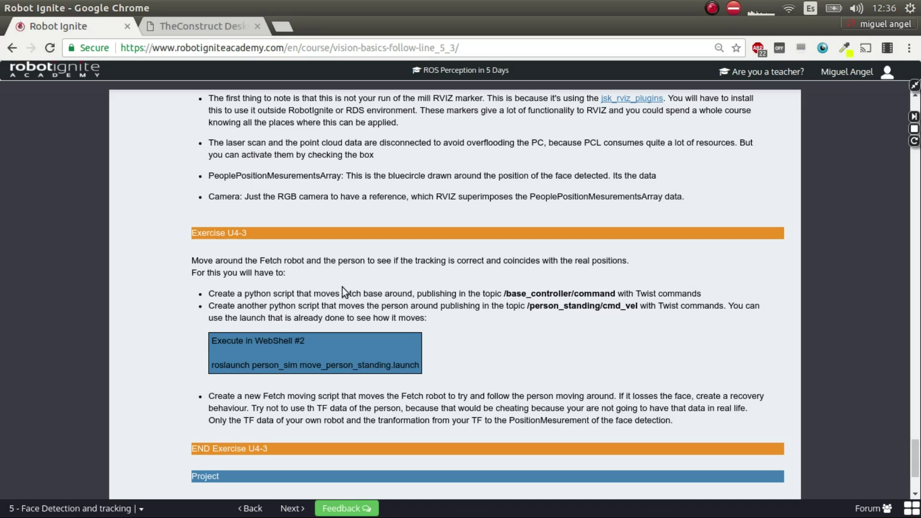
drag(502, 292, 617, 295)
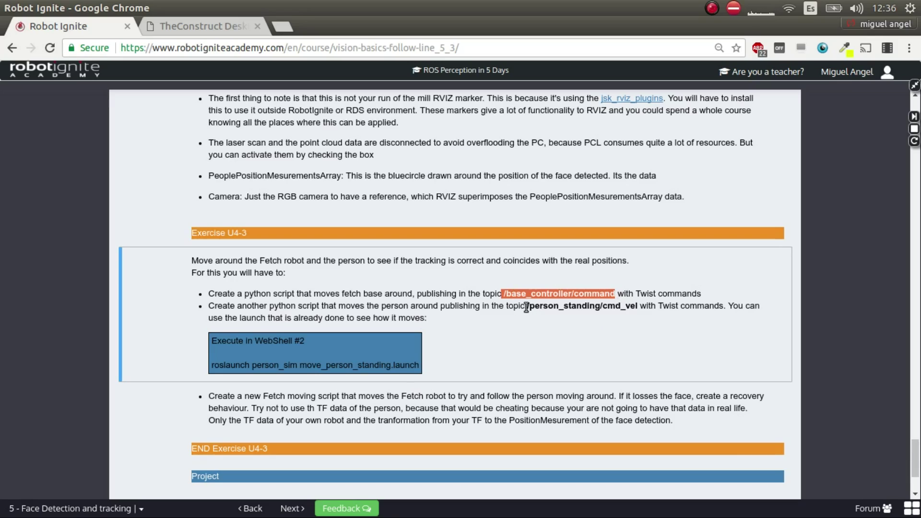
drag(526, 306, 628, 306)
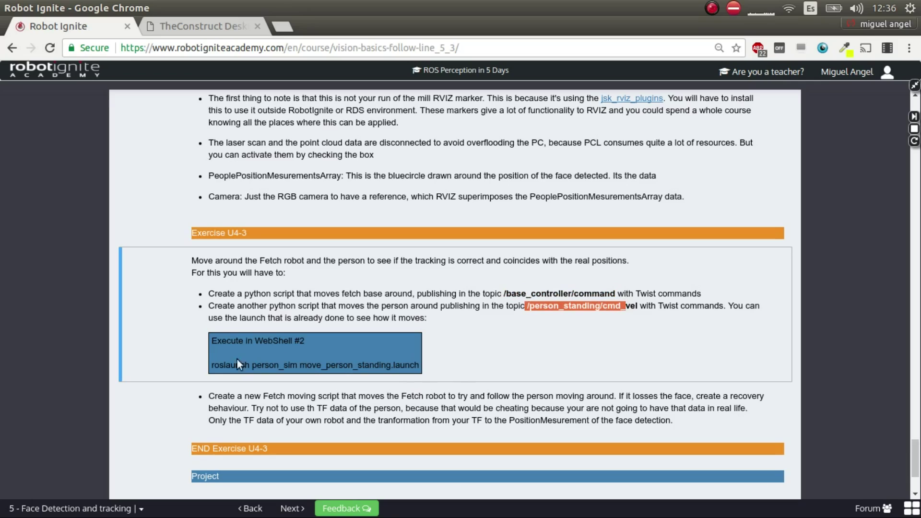
drag(214, 364, 418, 366)
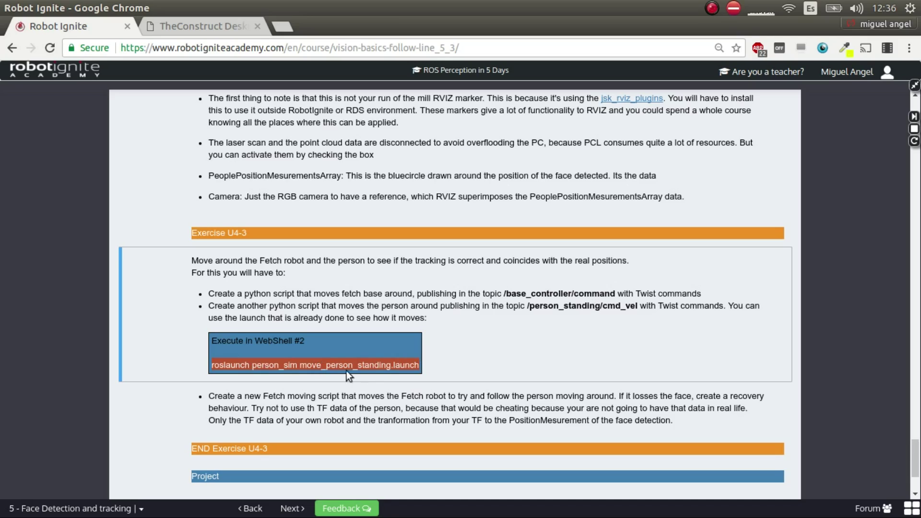
Step: Run move_person_standing.launch in WebShell #3 to reposition the person, then stop it with Ctrl+C
click(914, 87)
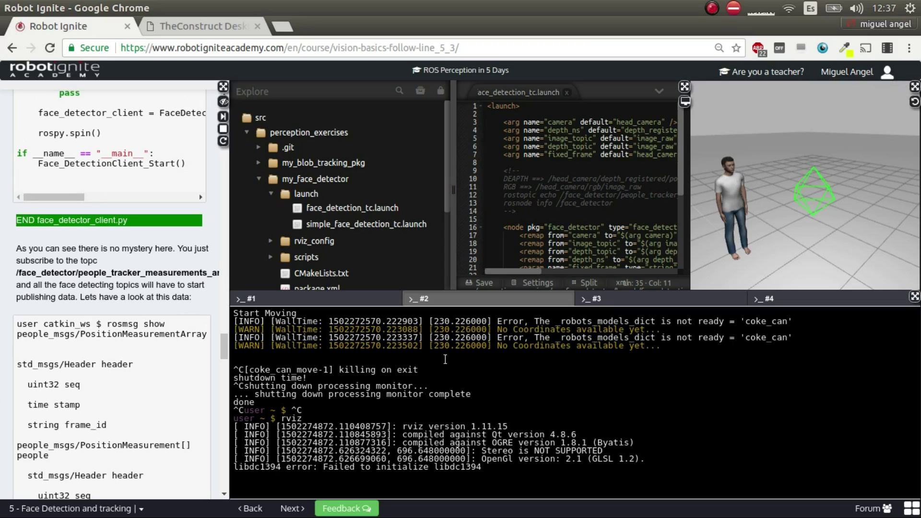
click(364, 302)
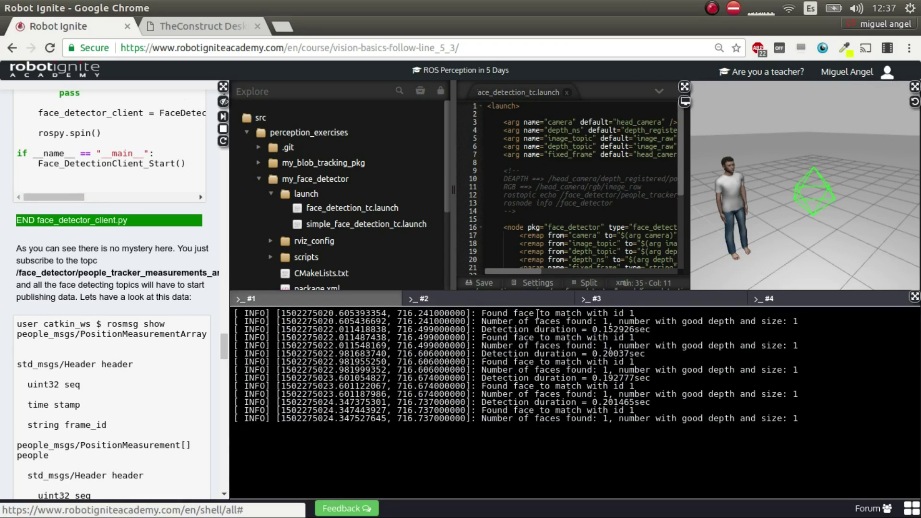
click(603, 301)
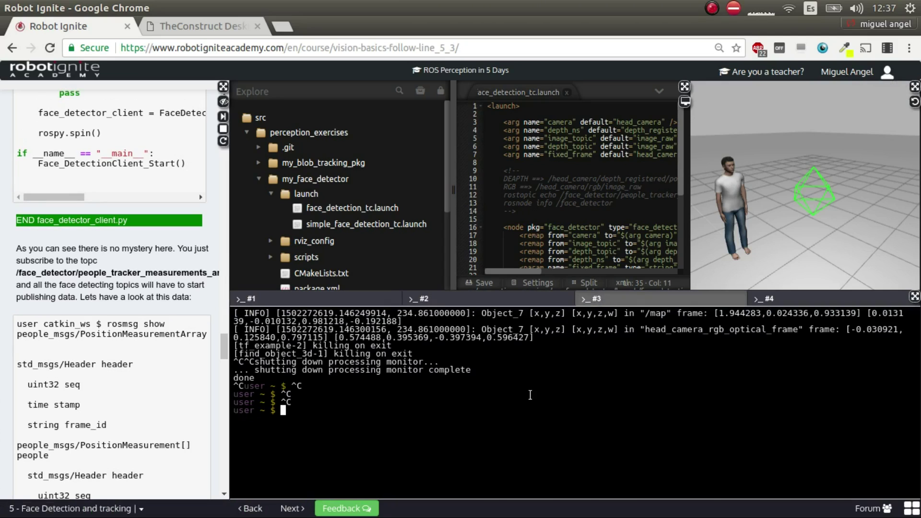
key(Up)
key(Return)
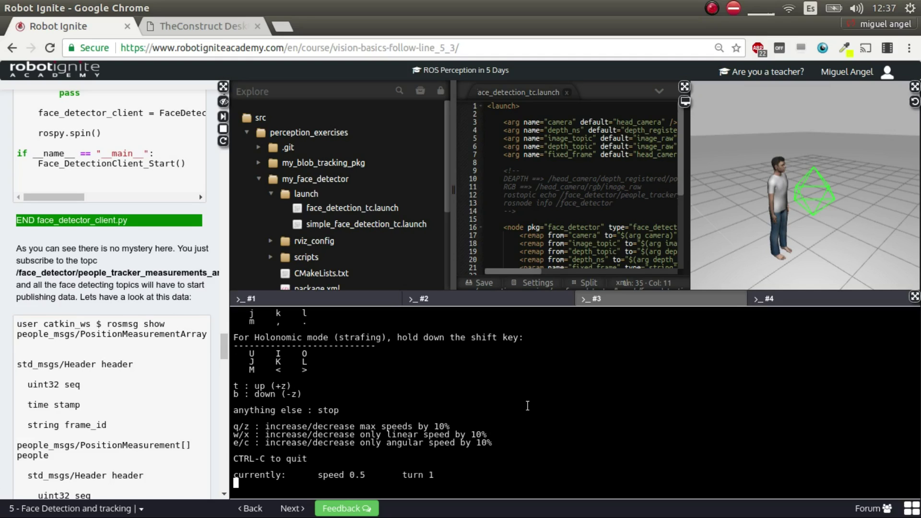
key(ctrl+c)
key(ctrl+c)
key(ctrl+c)
key(ctrl+c)
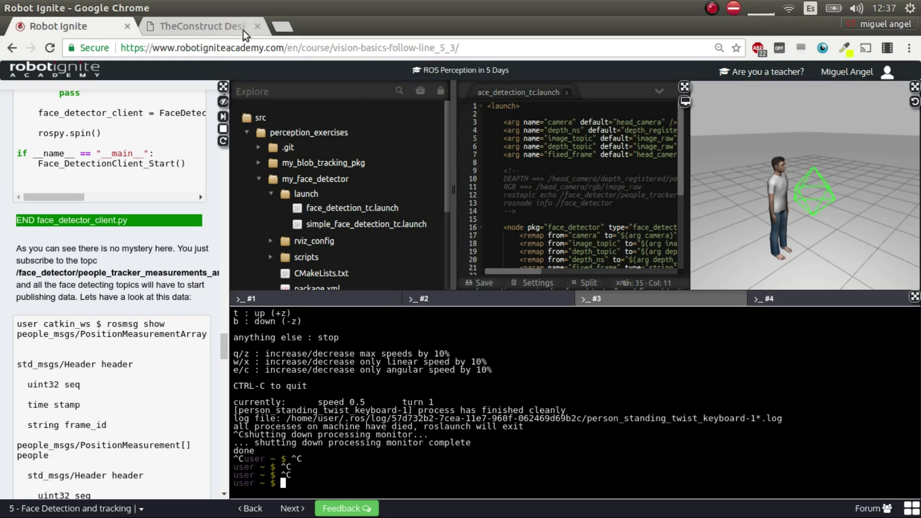
click(240, 29)
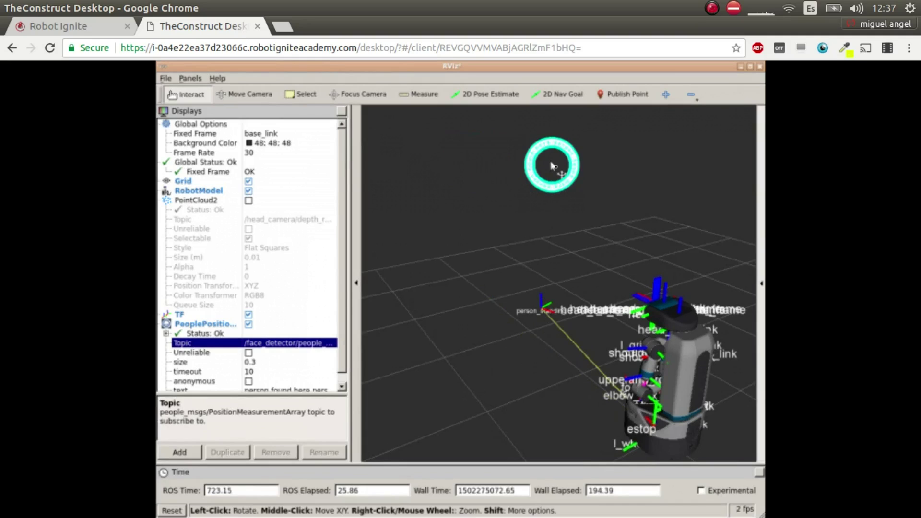
mouse_move(80, 8)
click(92, 25)
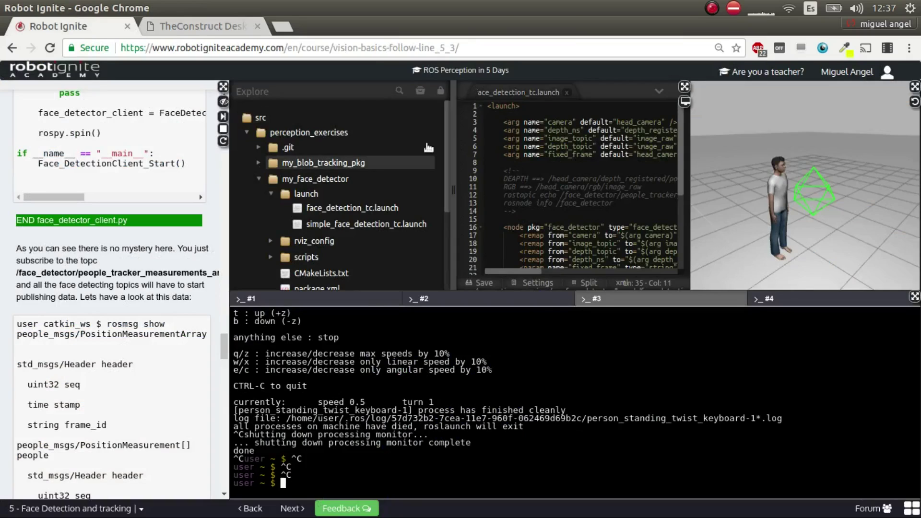
Step: Highlight the /base_controller/command and /person_standing/cmd_vel topics in the full-width Exercise U4-3 notes
click(224, 87)
scroll(249, 322, down, 5)
scroll(225, 317, down, 4)
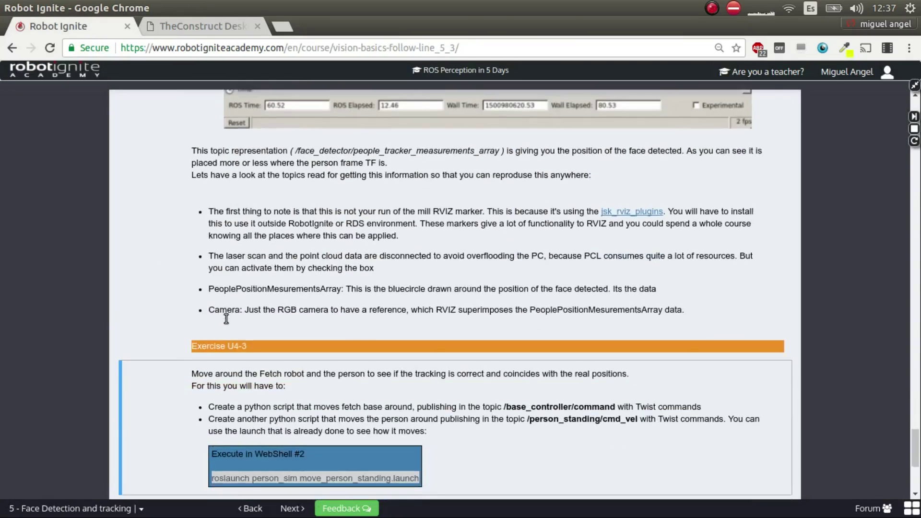
scroll(224, 316, down, 1)
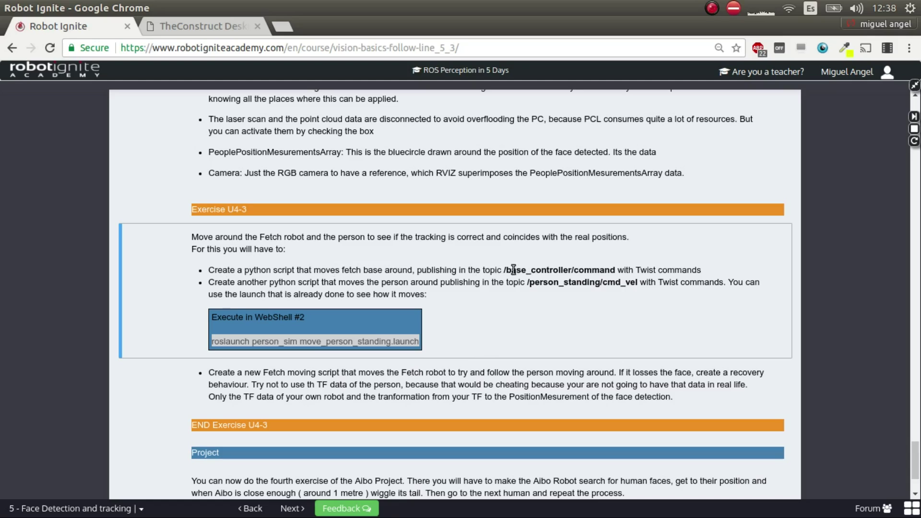
drag(505, 269, 614, 271)
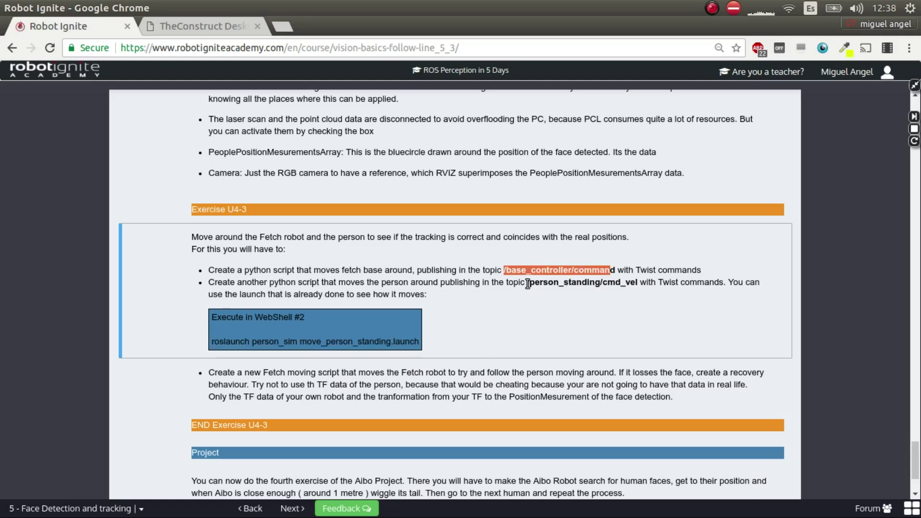
mouse_move(527, 282)
mouse_down()
mouse_move(588, 285)
mouse_move(626, 312)
mouse_up()
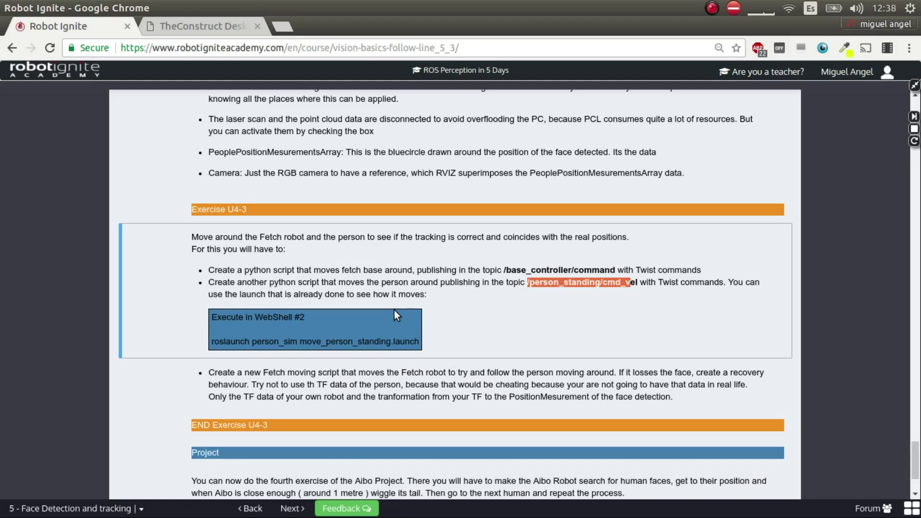
scroll(470, 361, down, 3)
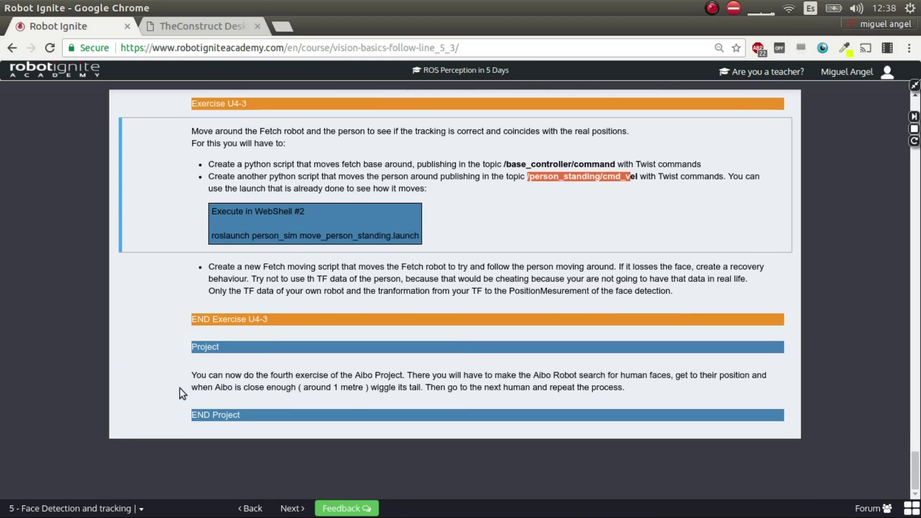